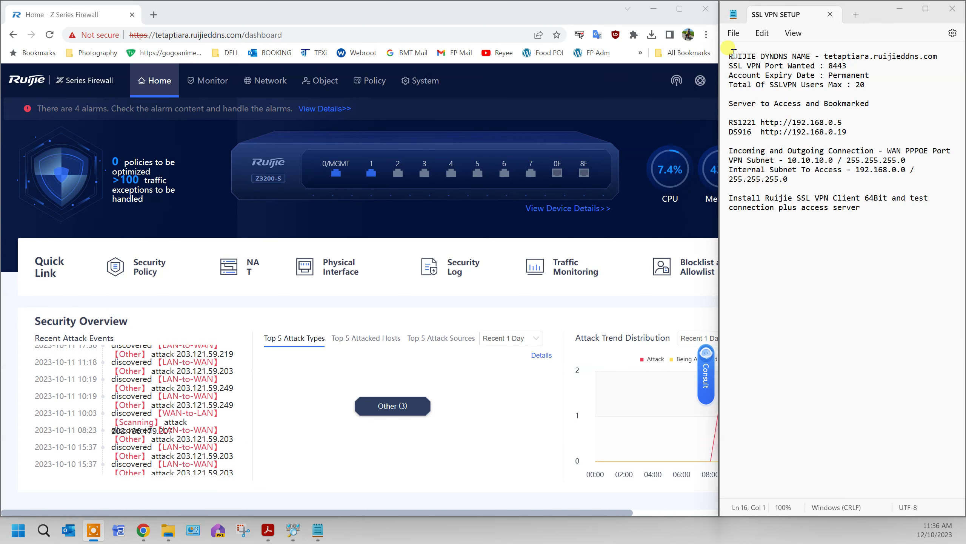
Highlight the DynDNS name in the setup notes and review the settings of WAN interface Ge0/1
left_click_drag(730, 56, 905, 57)
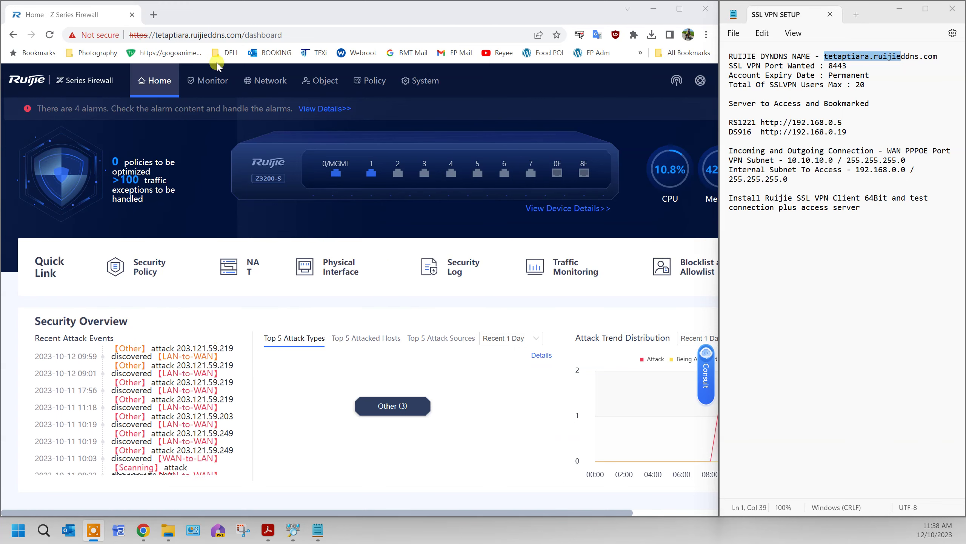
left_click(271, 84)
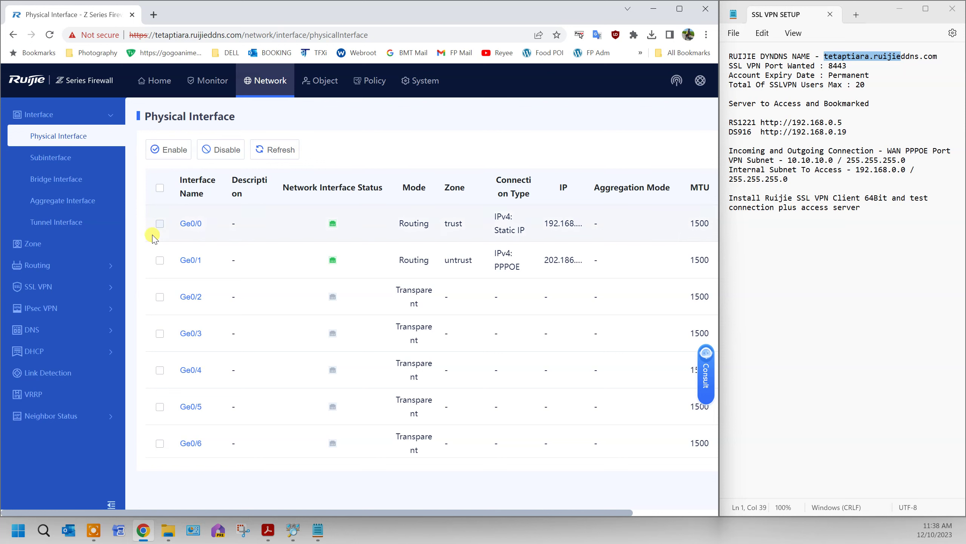
left_click(160, 261)
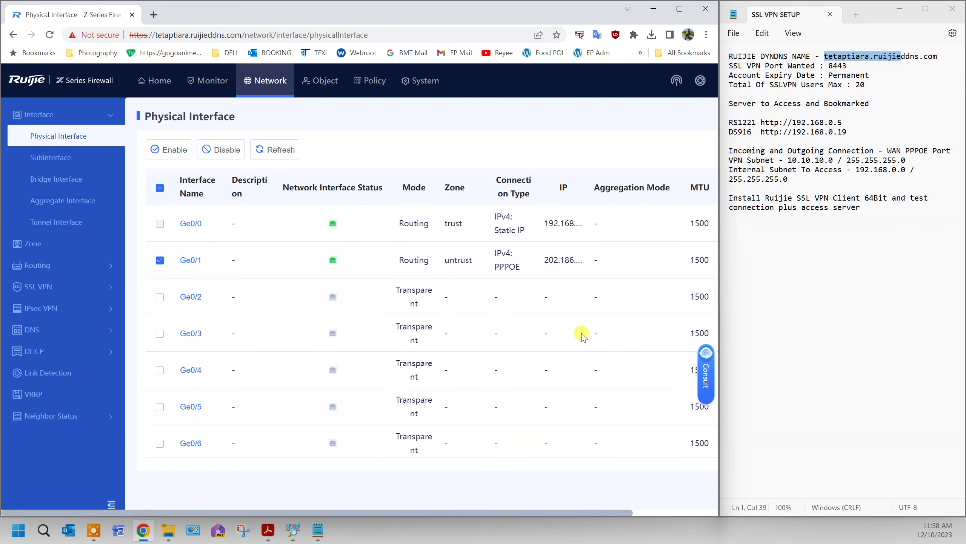
left_click(680, 8)
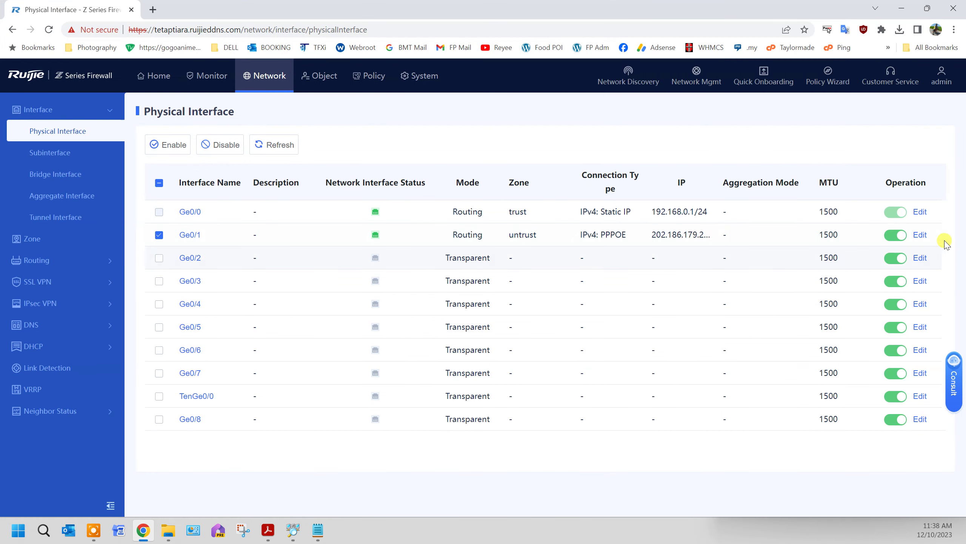
left_click(925, 235)
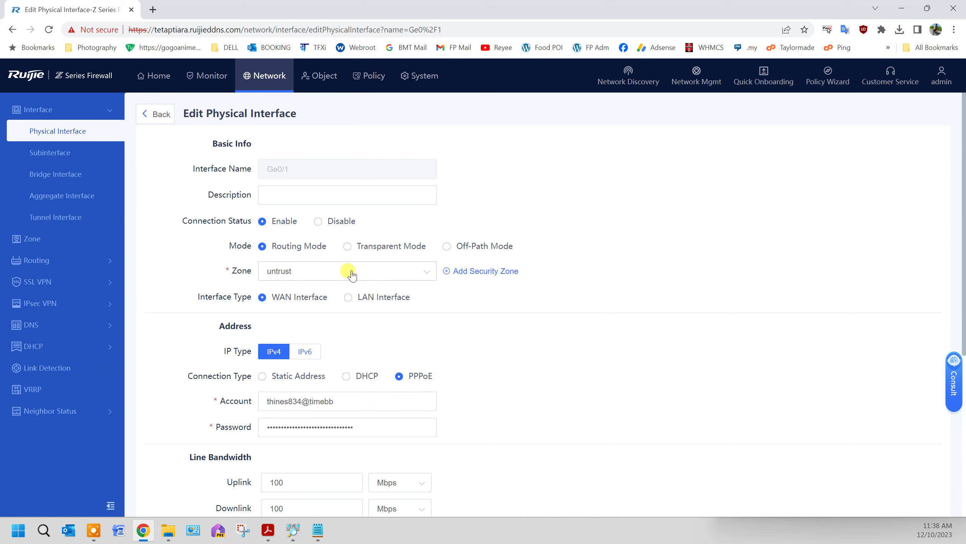
left_click(156, 76)
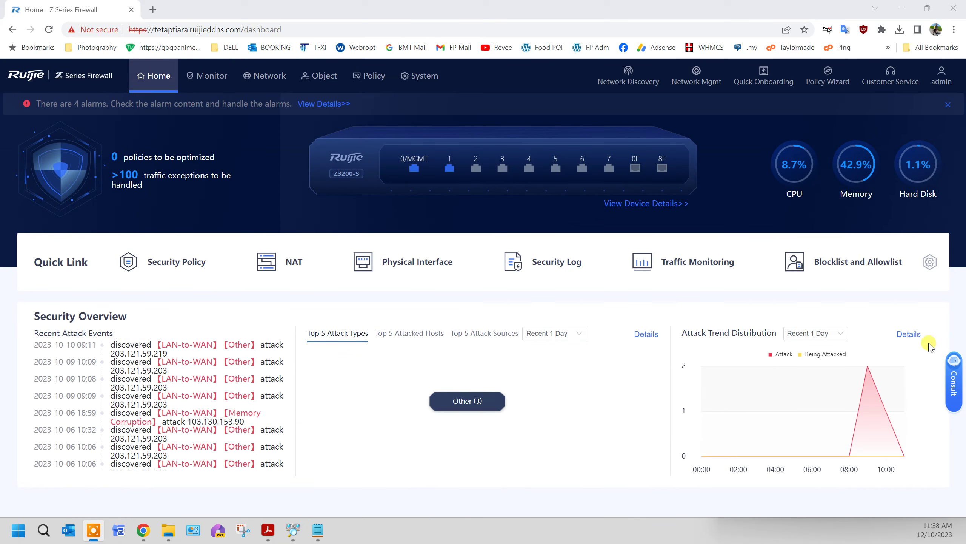
Create a user group named SSLVPN in the firewall's user management and save it
left_click(321, 77)
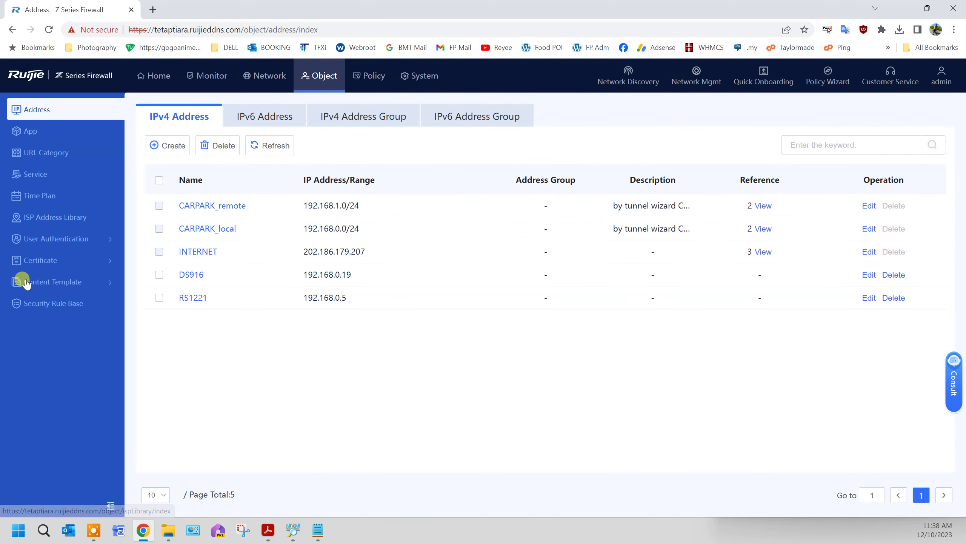
left_click(39, 240)
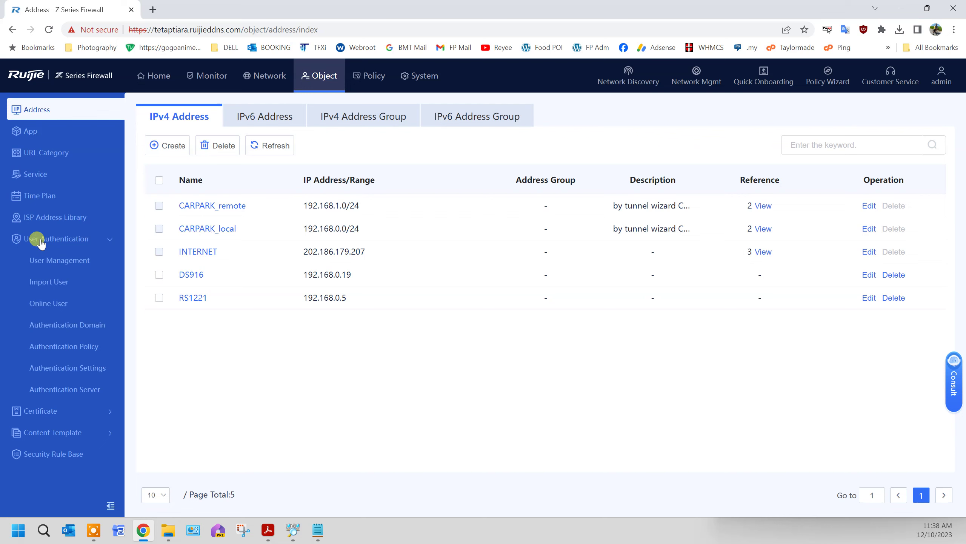
left_click(48, 261)
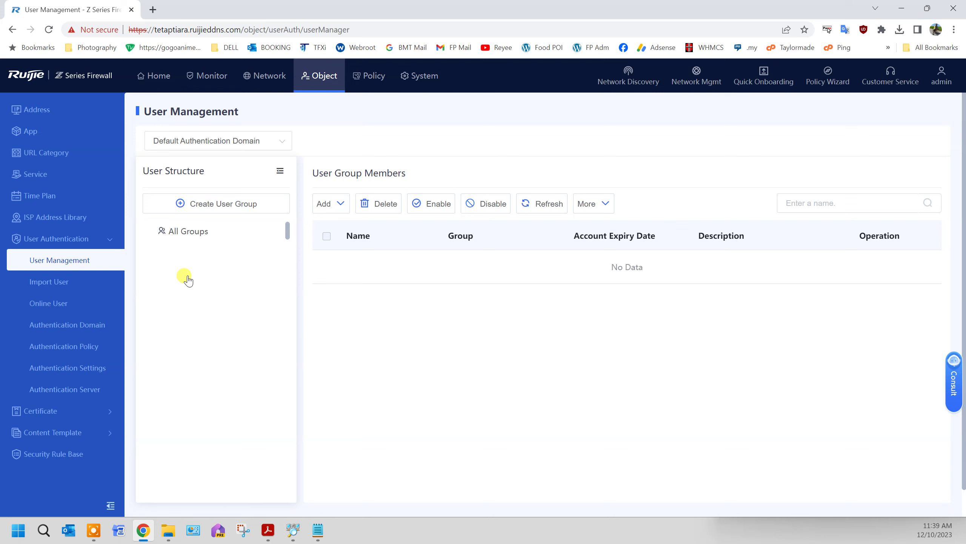
left_click(220, 202)
left_click(476, 192)
type("SSLVPN")
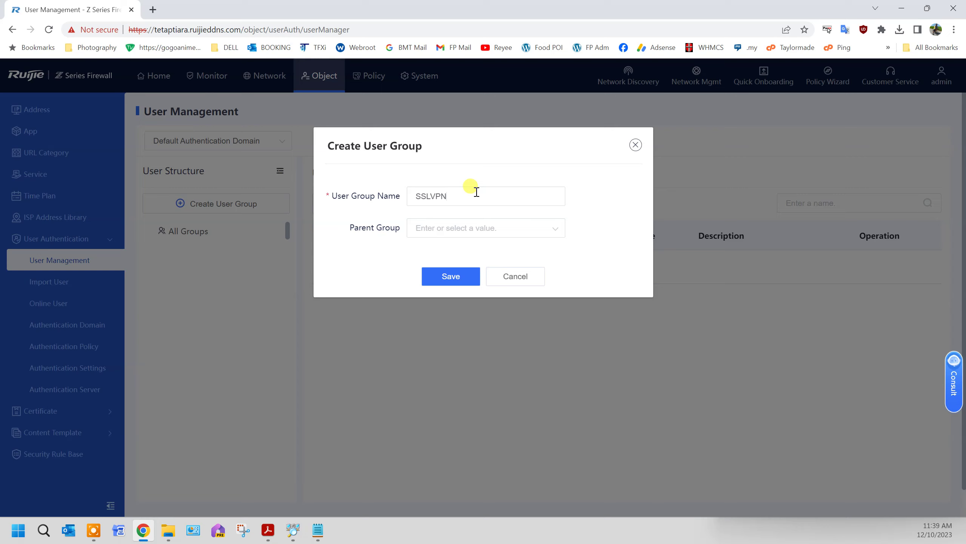
left_click(460, 271)
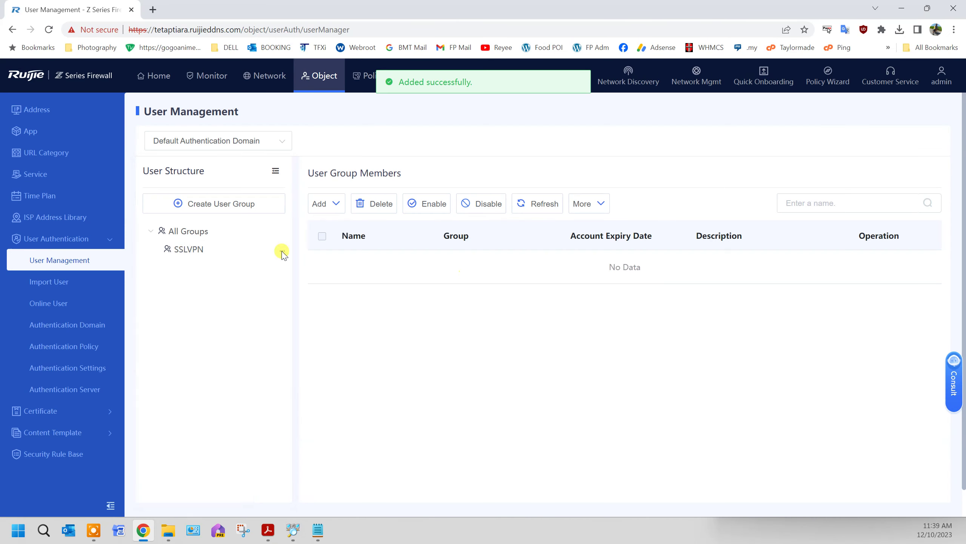
Start a new single user with login username swisspac and displayed username Swisspac
left_click(187, 253)
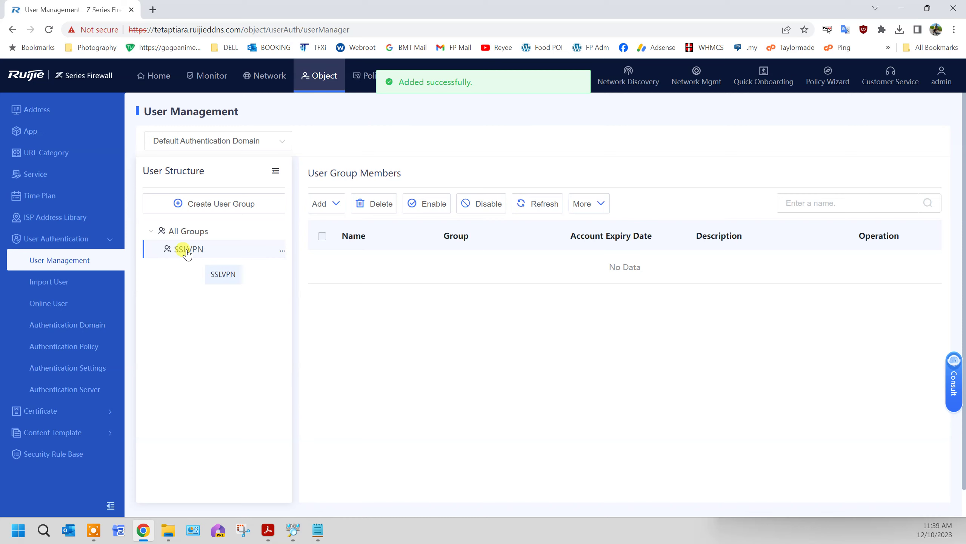
left_click(337, 203)
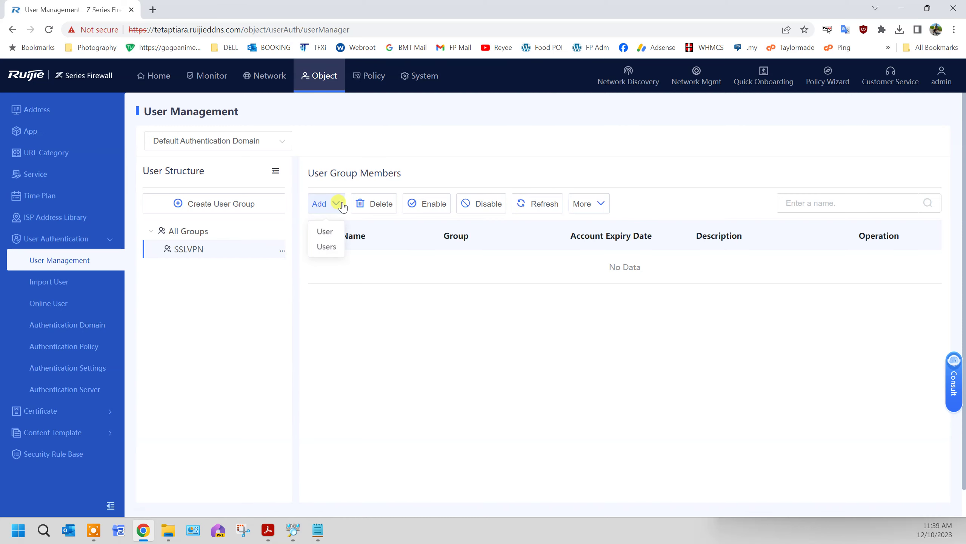
left_click(325, 230)
left_click(306, 167)
type("swisspac")
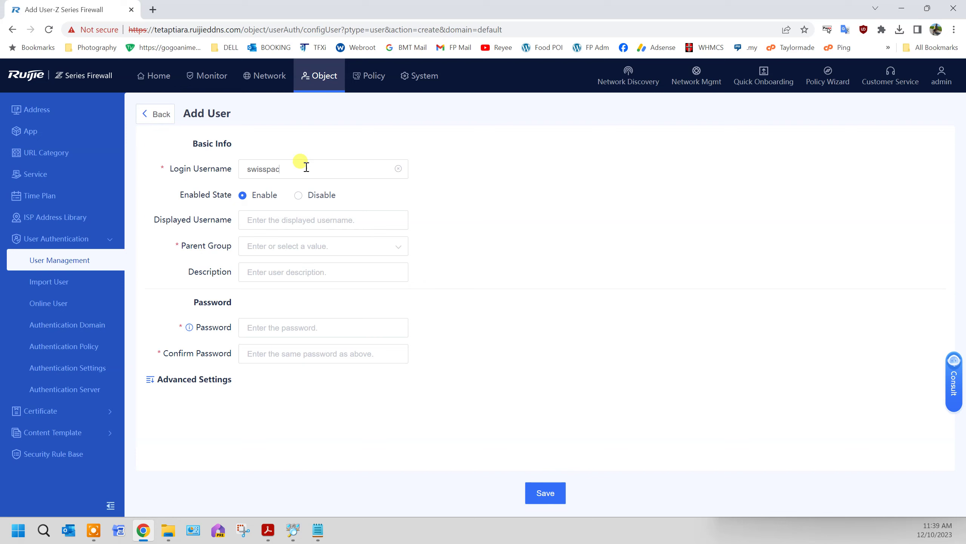
type("Swisspac")
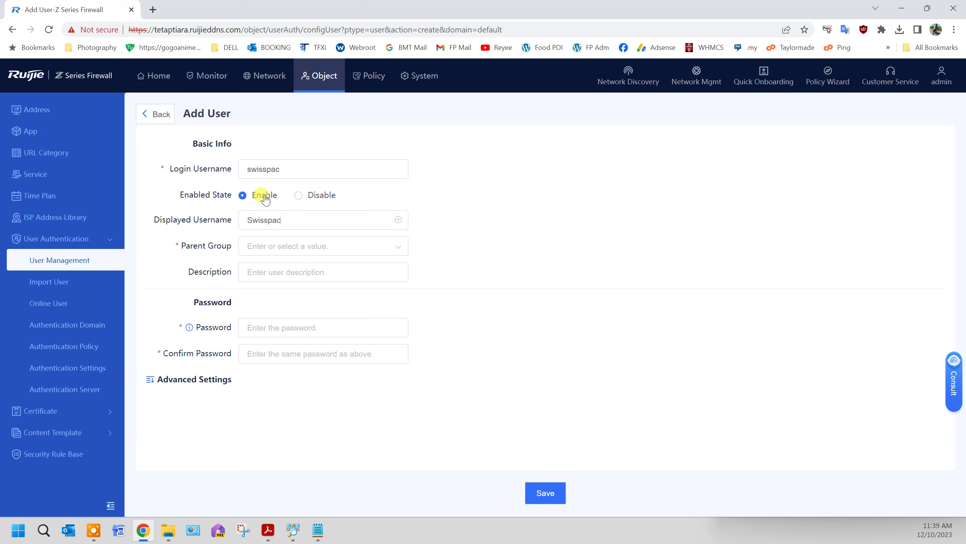
Assign the new user to the parent group SSLVPN under default
type("TechT")
key("BackSpace")
key("BackSpace")
key("BackSpace")
type("0")
key("Tab")
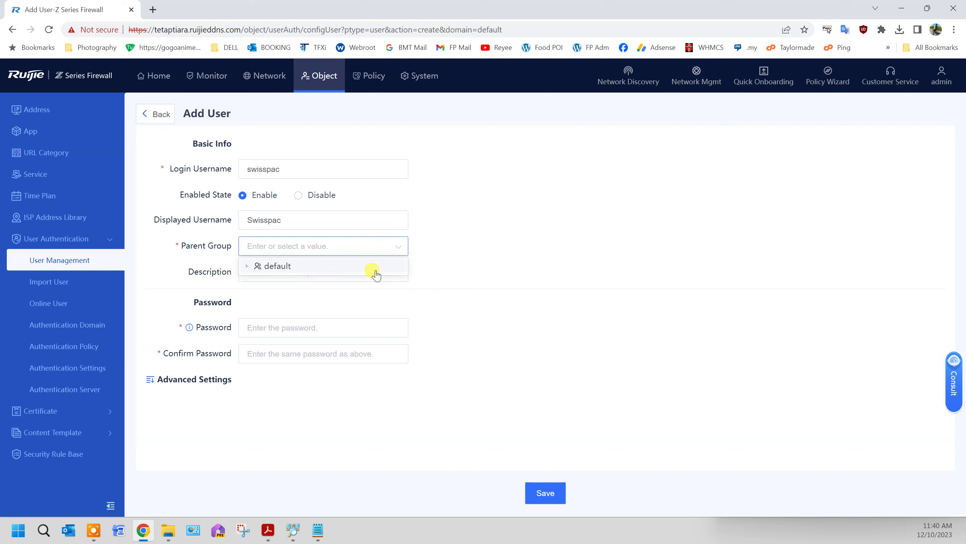
left_click(248, 266)
left_click(267, 281)
Enter and confirm the account password, expand the advanced settings to check the expiry date option, and save the user
left_click(283, 328)
type("••••••••••••••••••••••")
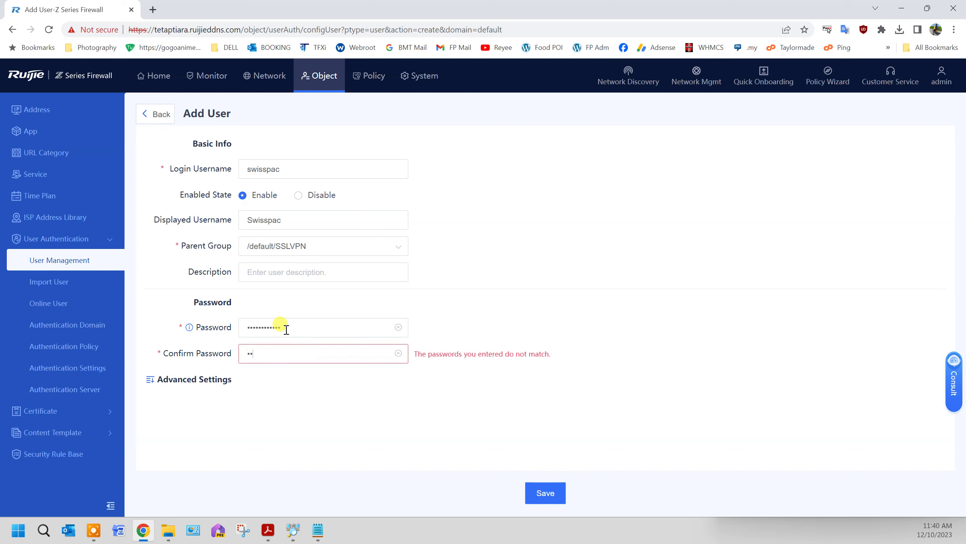
type("••")
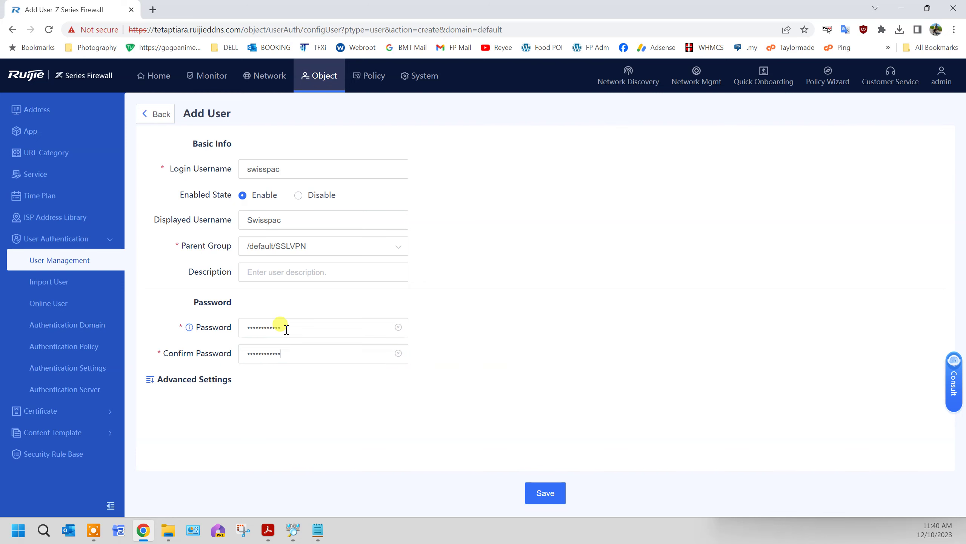
left_click(233, 378)
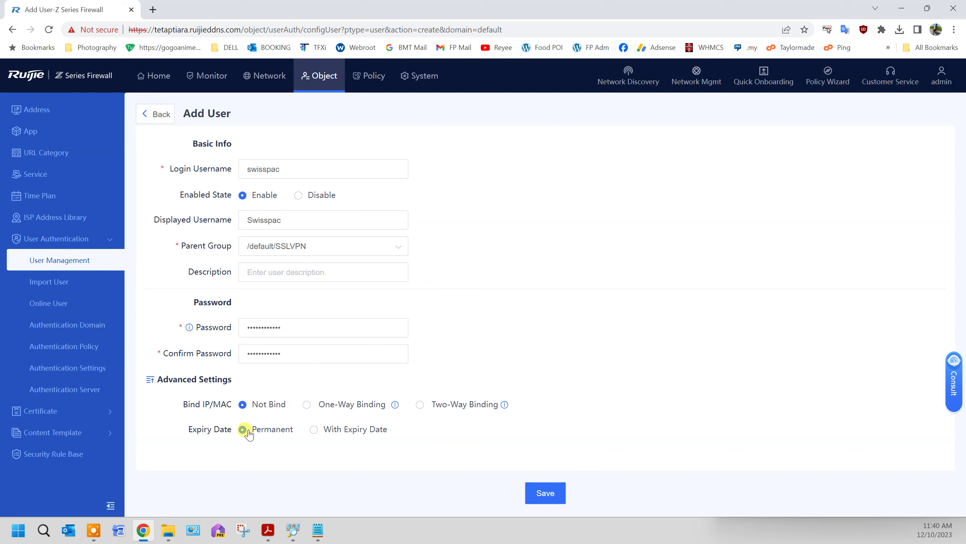
left_click(555, 498)
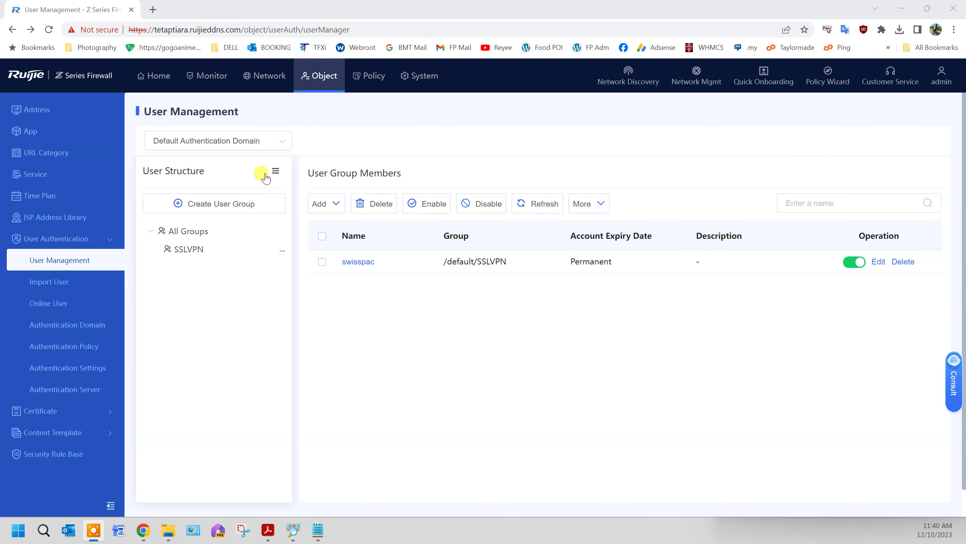
Start a new SSL VPN gateway in the network settings and name it SSLVPN
left_click(267, 74)
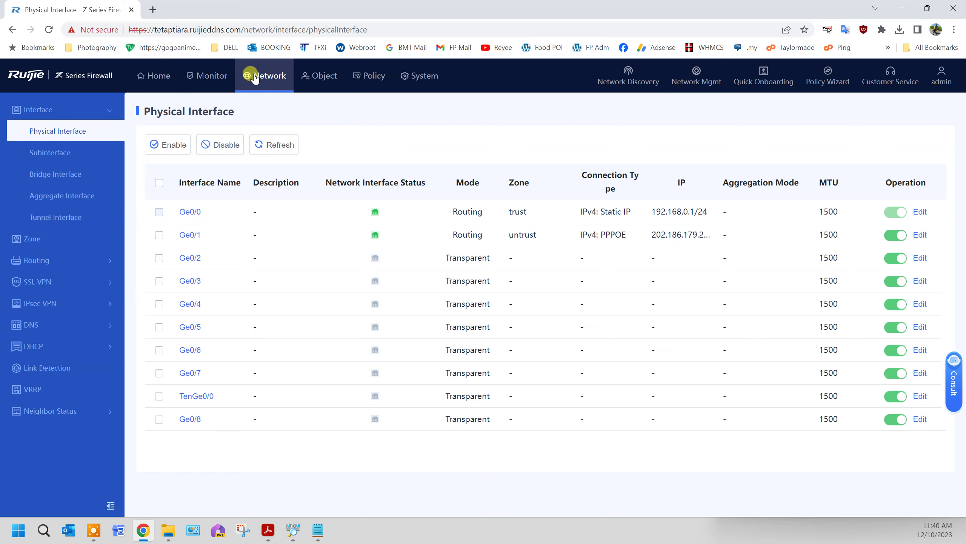
left_click(35, 281)
left_click(44, 326)
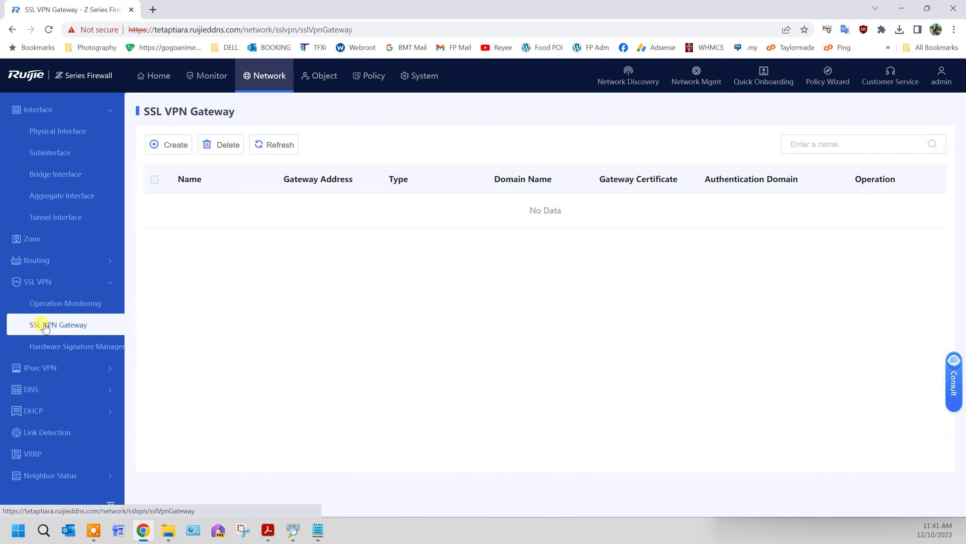
left_click(164, 144)
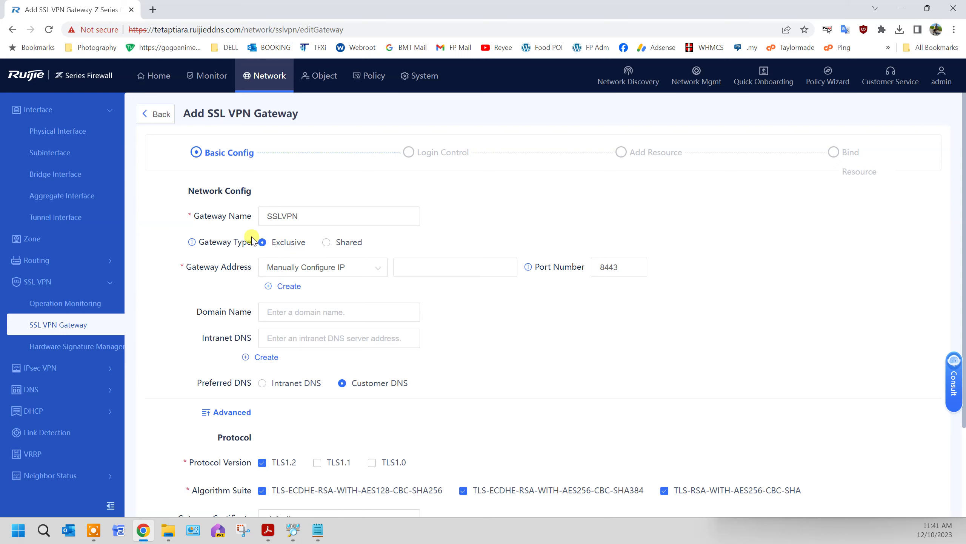
mouse_move(193, 242)
Check the gateway's port number against the Notepad setup notes and choose the Ge0/1(ppp14) interface as the gateway address
left_click_drag(627, 268, 593, 266)
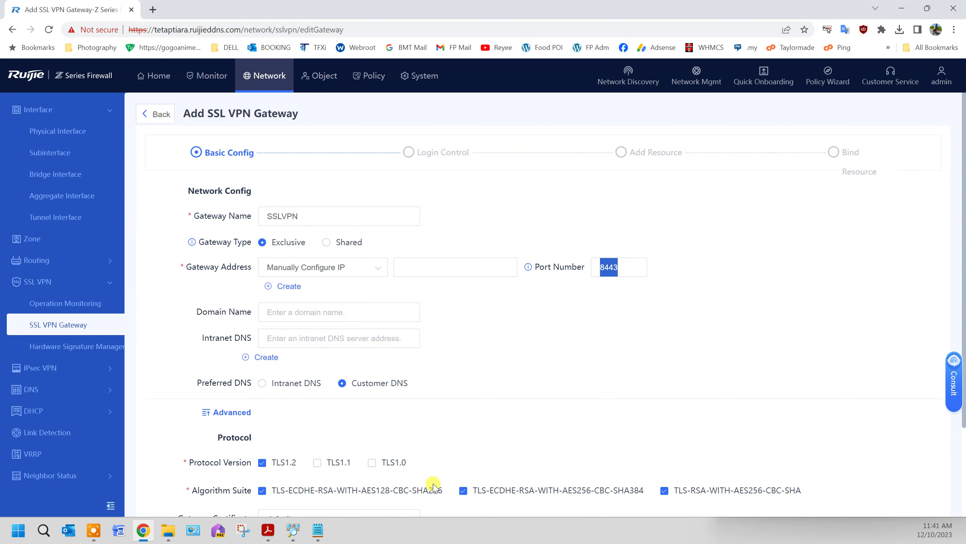
left_click(318, 535)
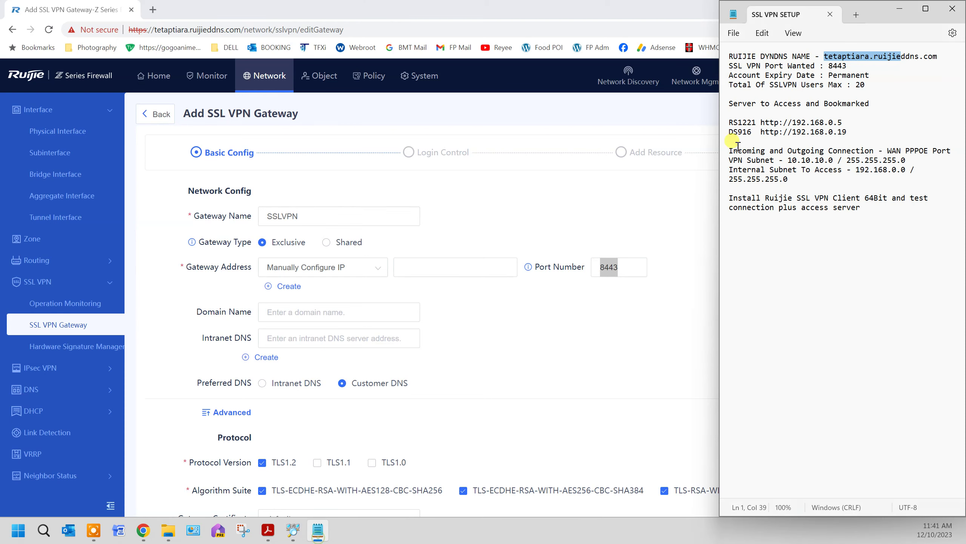
left_click(833, 67)
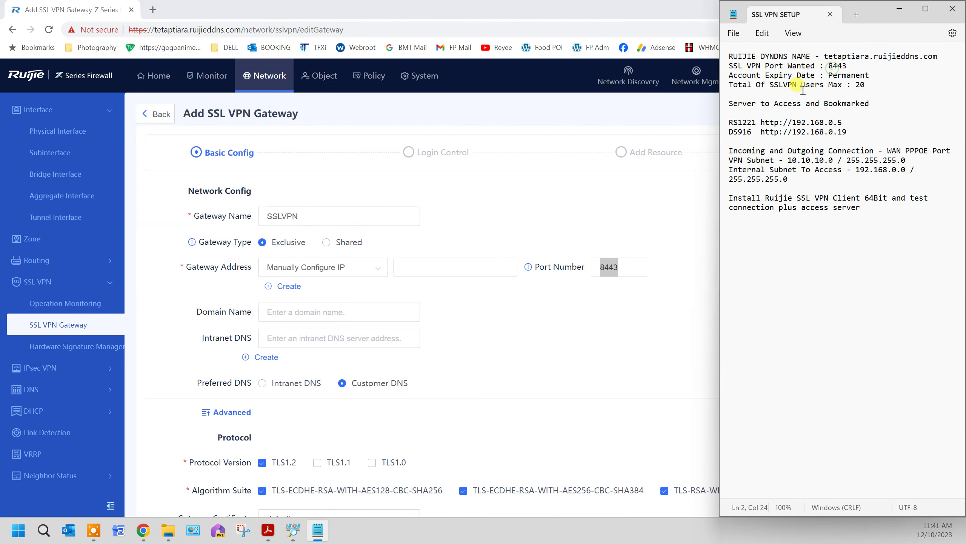
left_click(365, 274)
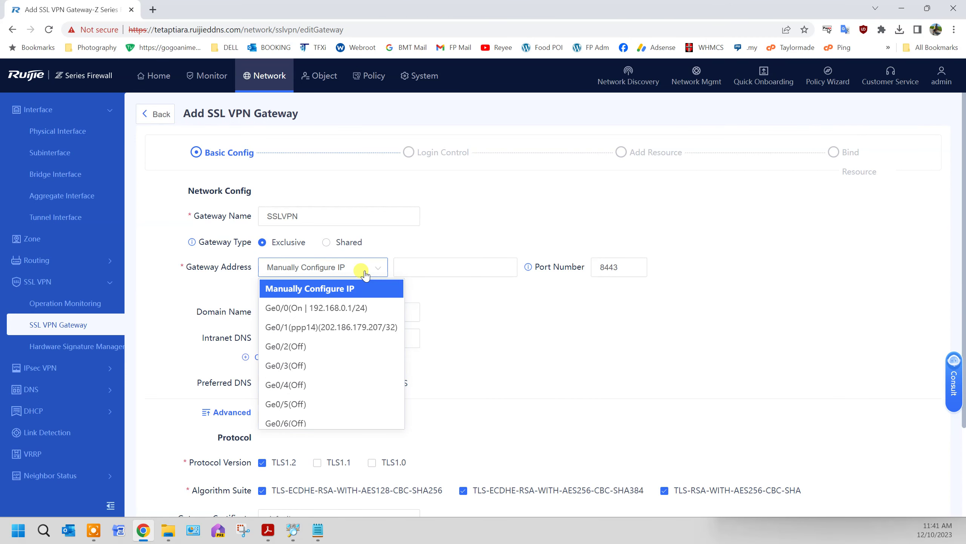
left_click(317, 329)
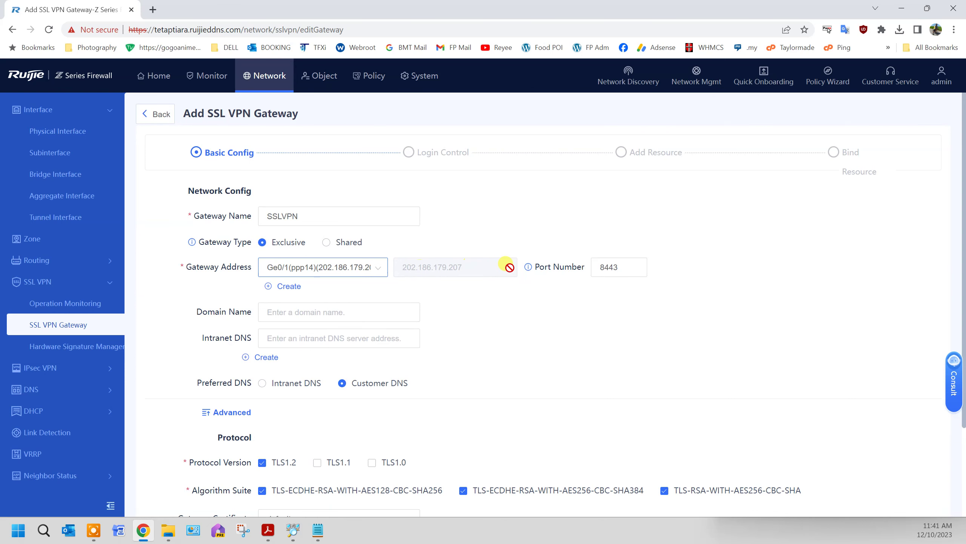
Copy the DynDNS name tetaptiara.ruijieddns.com from the Notepad notes into the gateway's domain name
left_click(352, 309)
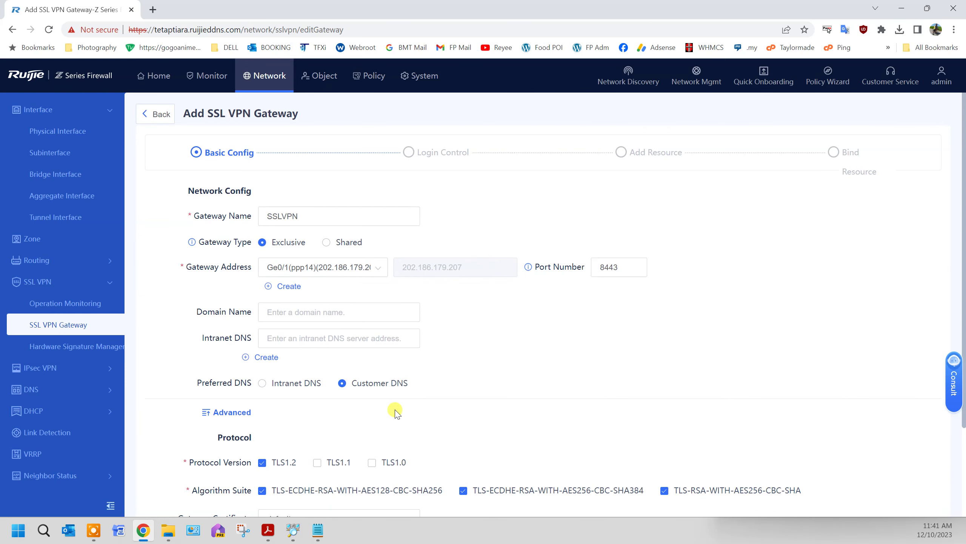
left_click(327, 533)
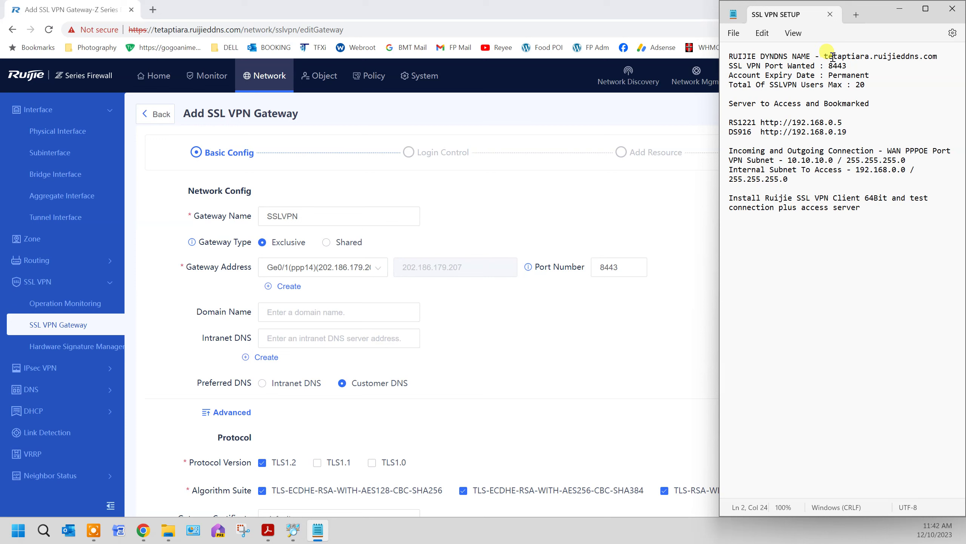
left_click_drag(825, 56, 935, 58)
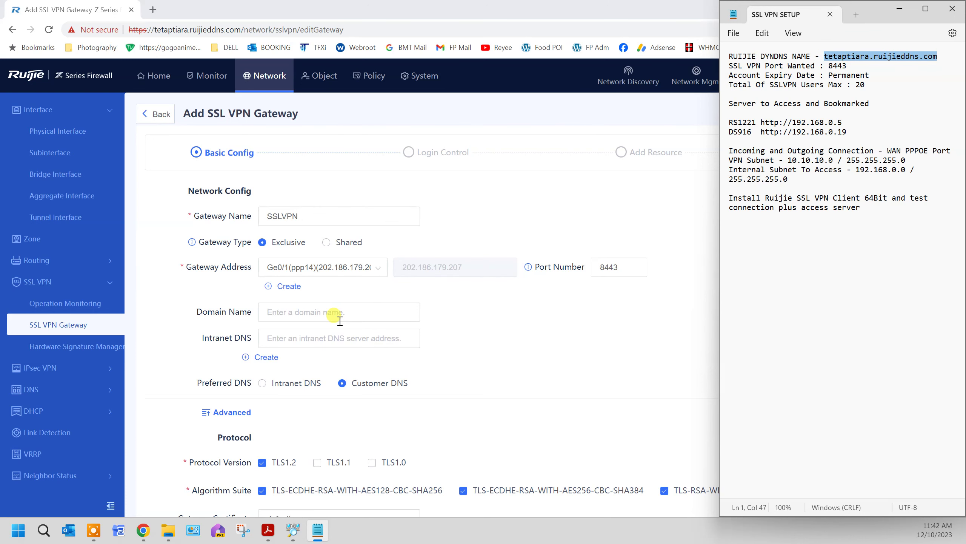
left_click(337, 309)
type("tetaptiara.ruijieddns.com")
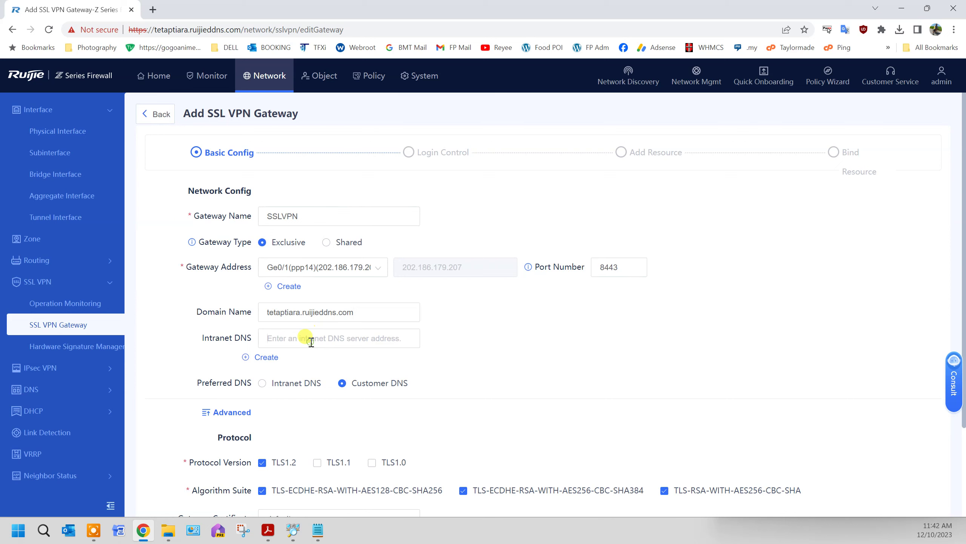
Set the gateway's intranet DNS to 8.8.8.8 and choose Intranet DNS as the preferred DNS
left_click(298, 339)
type("8.8")
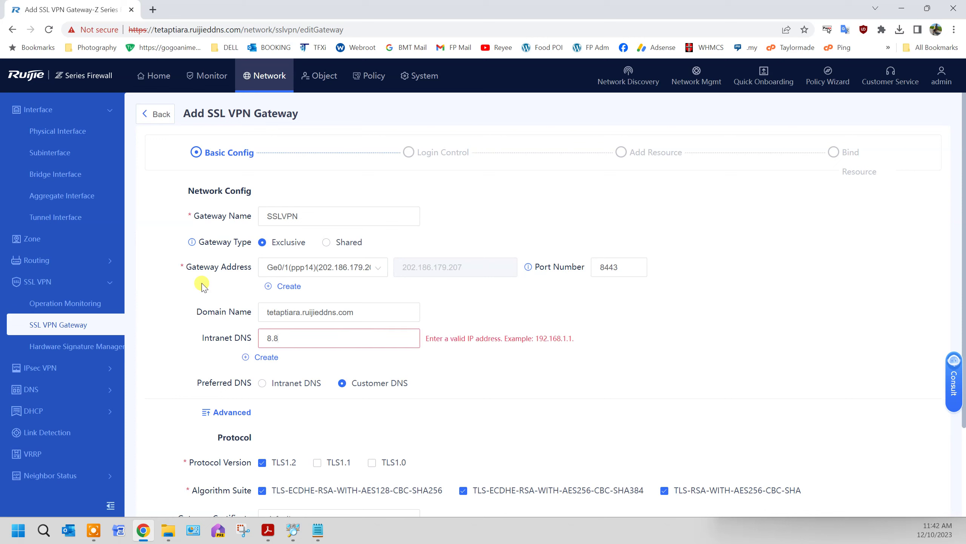
type(".8.8")
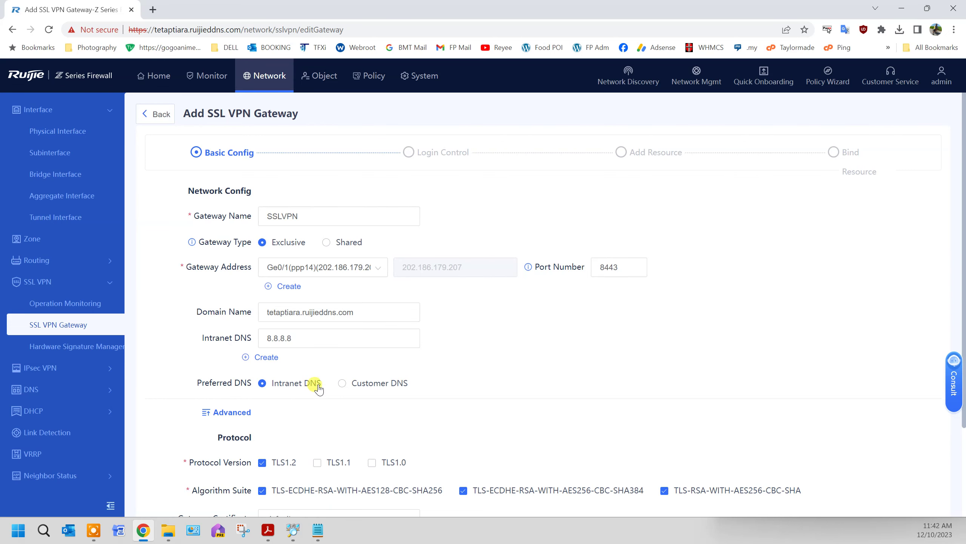
Set the gateway's maximum concurrent users to 20 according to the Notepad setup notes and proceed to Login Control
scroll(315, 393, "down", 3)
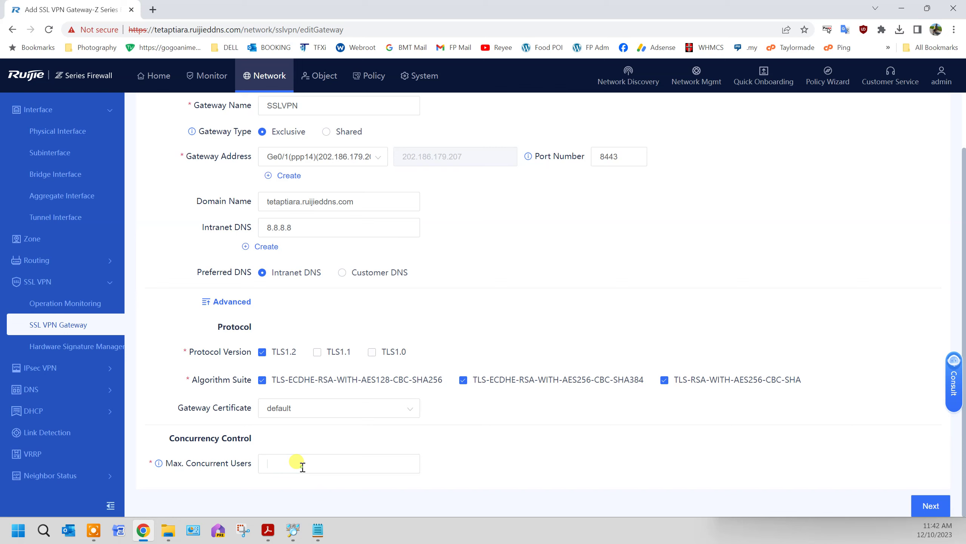
left_click(318, 530)
double_click(859, 84)
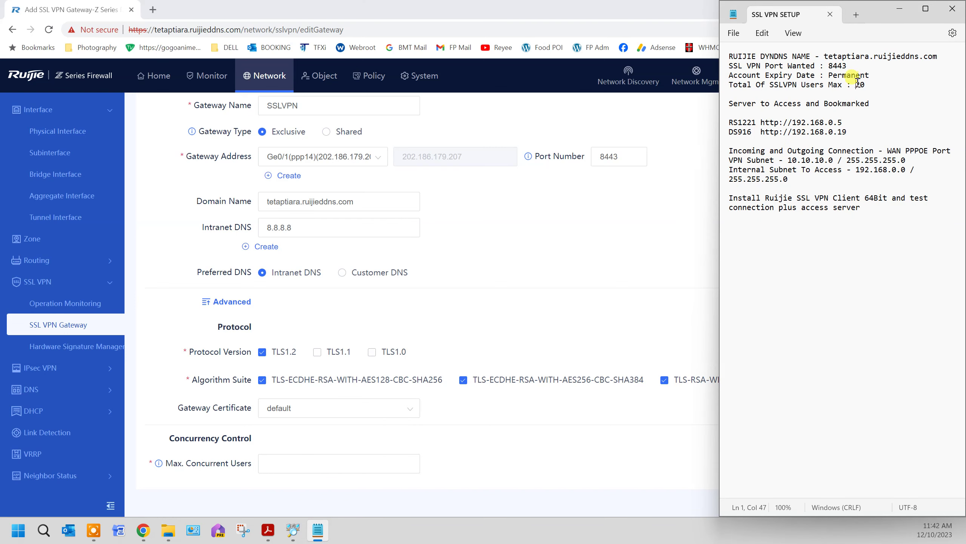
left_click(344, 463)
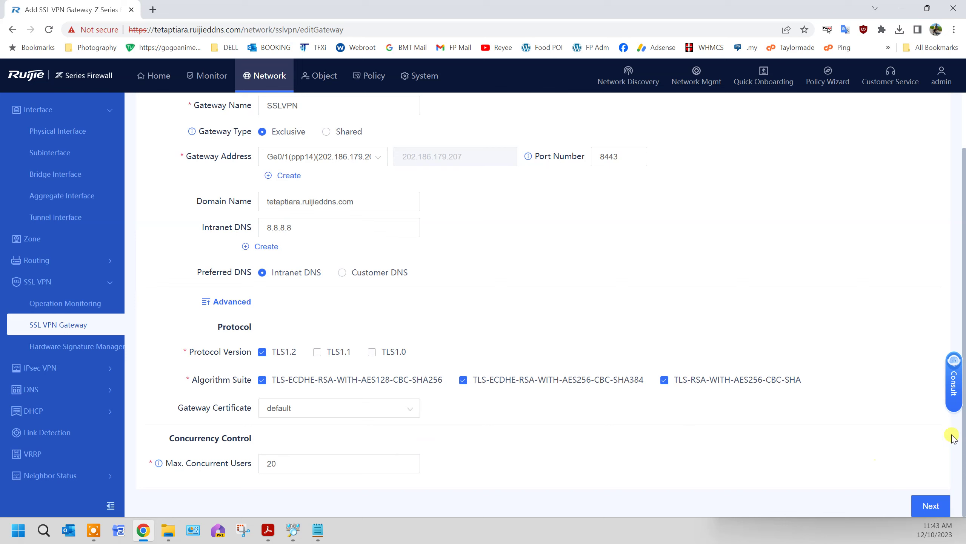
left_click(924, 507)
left_click(919, 513)
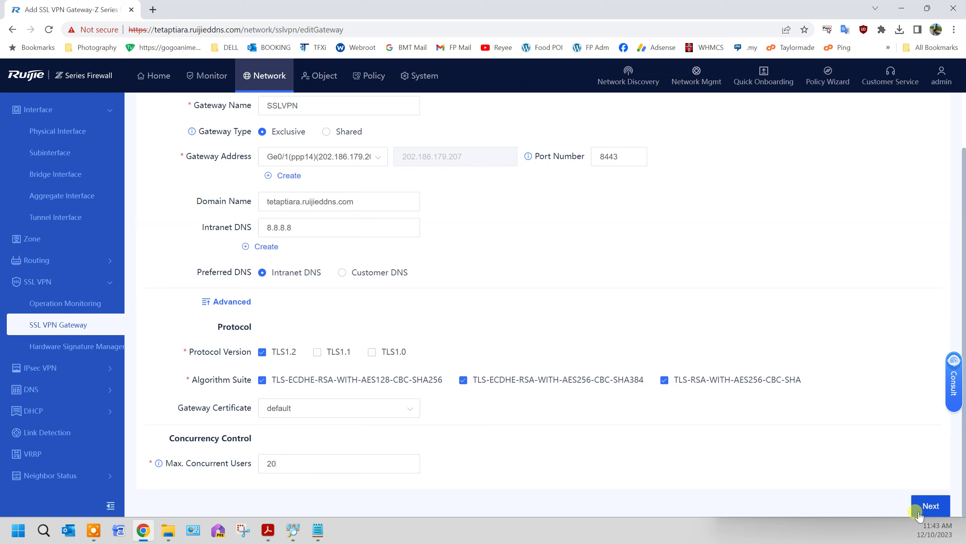
left_click(925, 506)
left_click(929, 507)
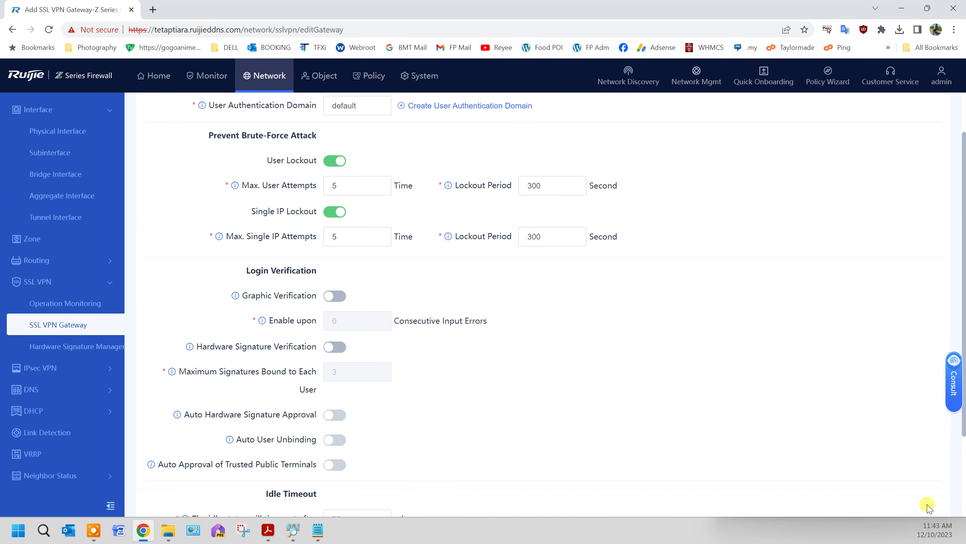
Review the gateway's Login Control settings, keep the defaults and proceed to Add Resource
scroll(589, 411, "up", 3)
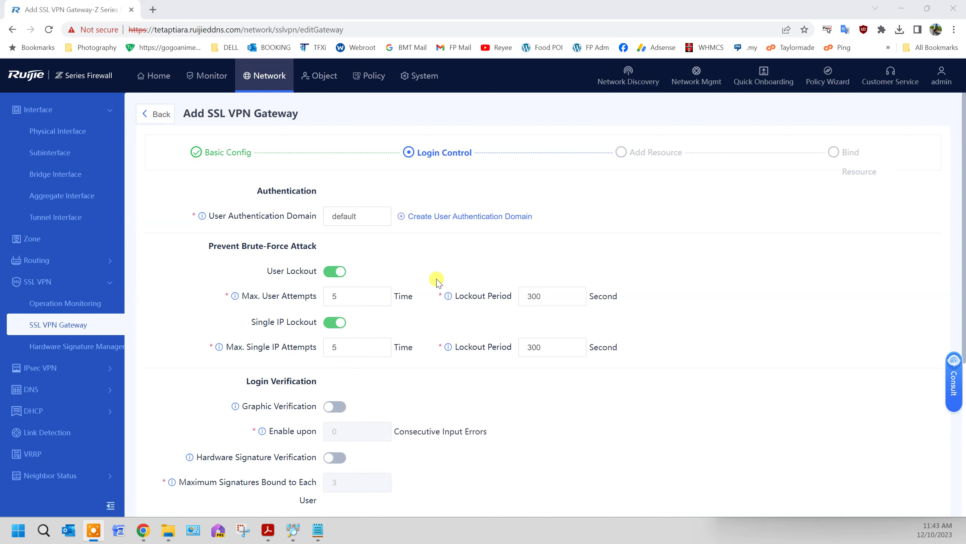
scroll(438, 282, "down", 5)
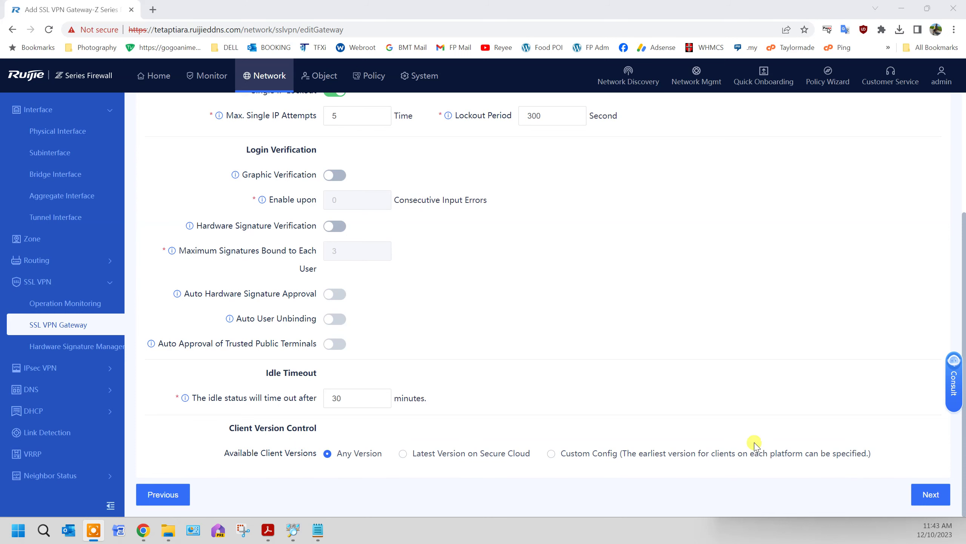
left_click(929, 495)
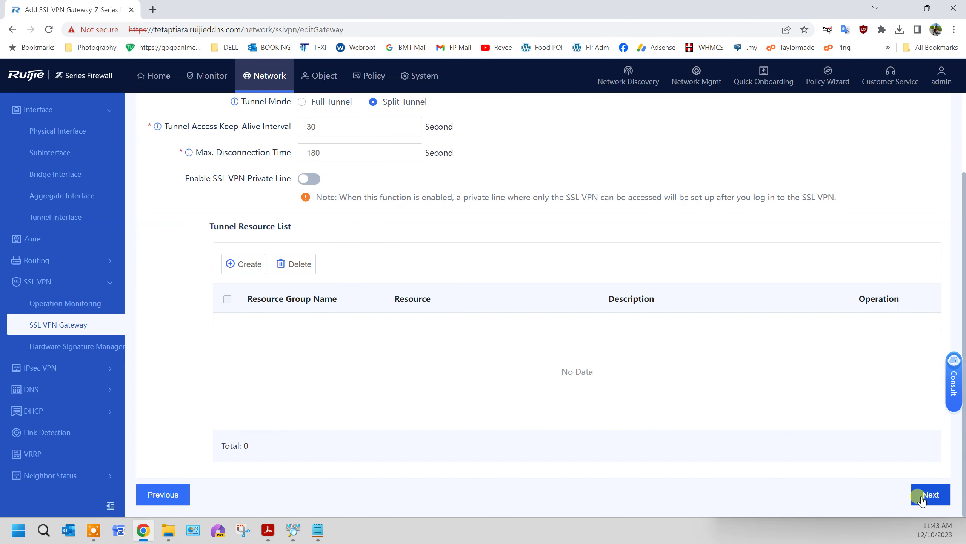
Copy the VPN subnet 10.10.10.0 from the Notepad notes into the available IP ranges and complete it as 10.10.10.0/255.255.255.0
scroll(573, 383, "up", 3)
scroll(574, 385, "up", 1)
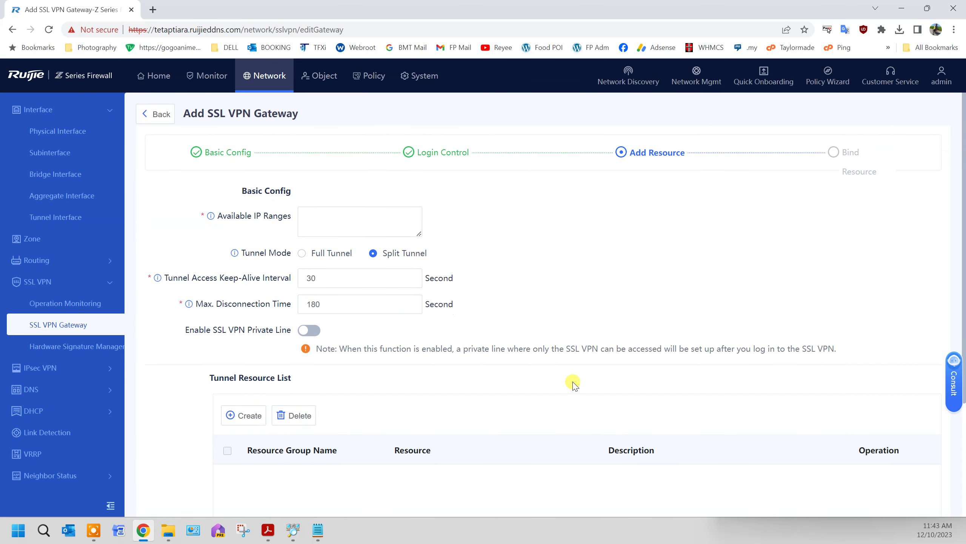
left_click(358, 222)
left_click(319, 530)
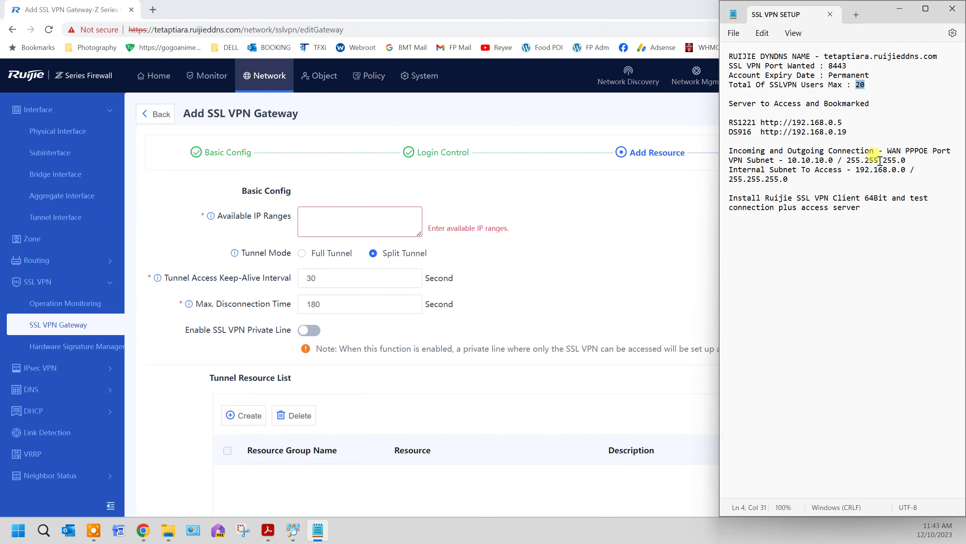
left_click_drag(787, 157, 834, 157)
key("ctrl+c")
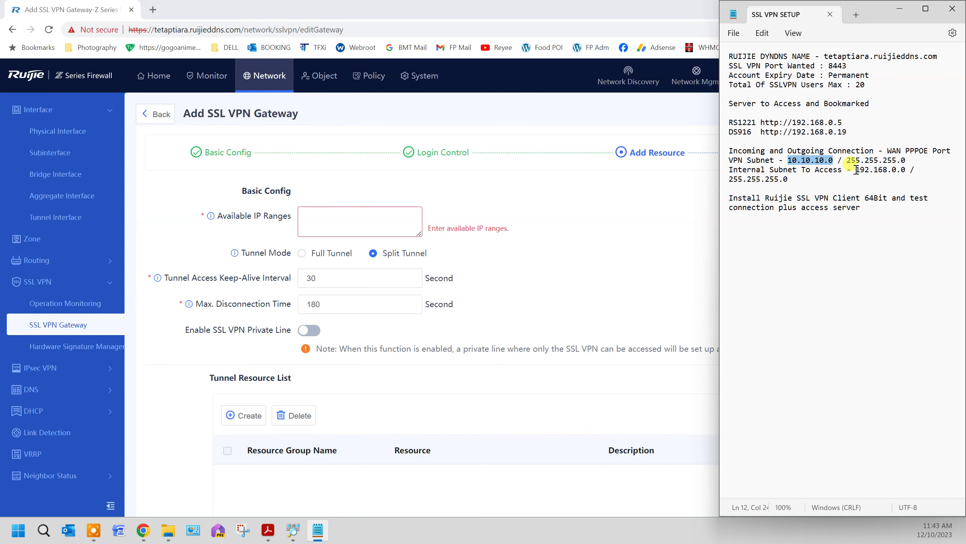
left_click(366, 219)
key("ctrl+v")
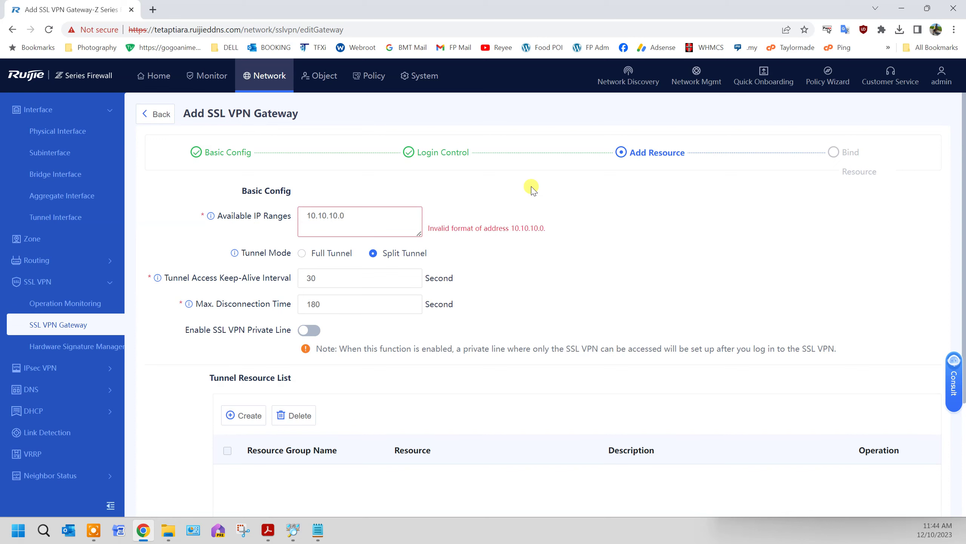
type("/255.255.255.0")
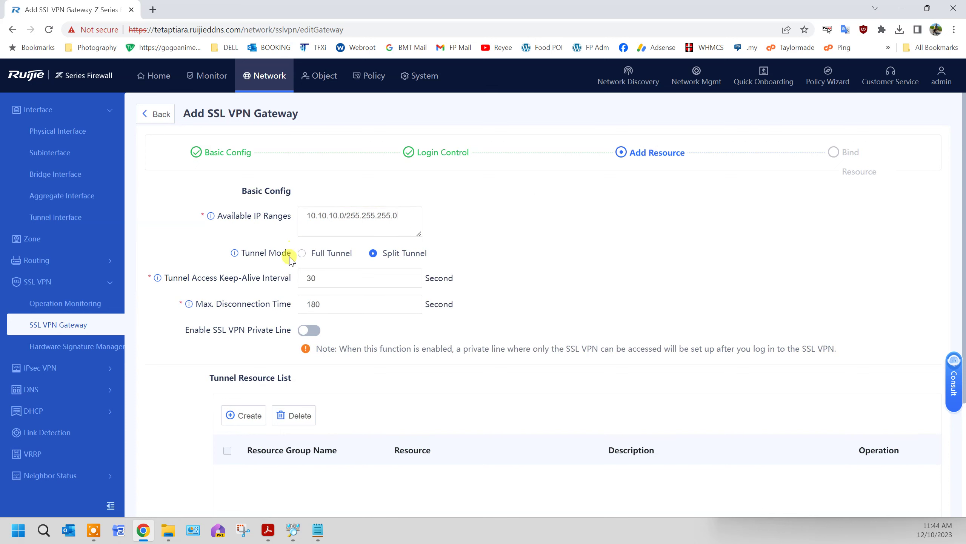
Start a tunnel resource group named SSLVPN and check the server addresses in the Notepad notes
mouse_move(235, 253)
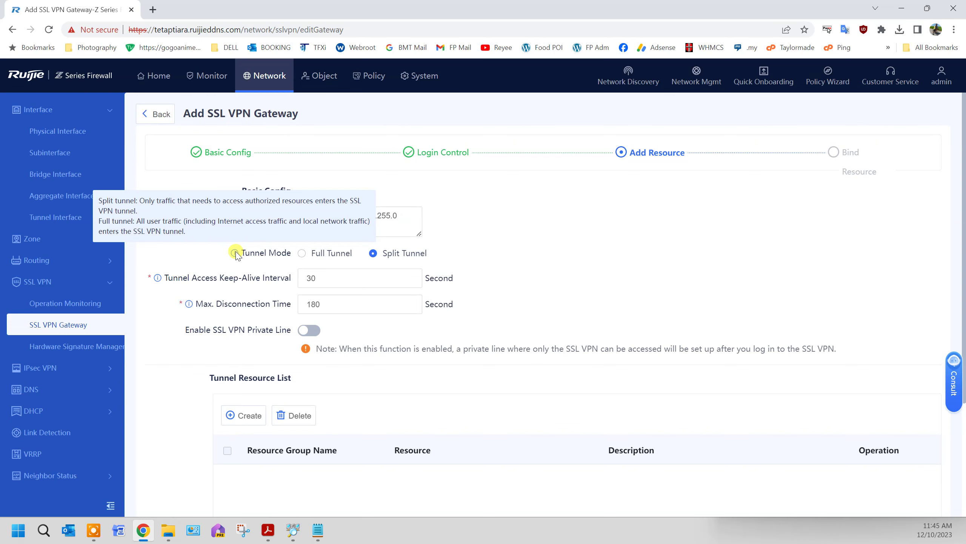
scroll(350, 337, "down", 1)
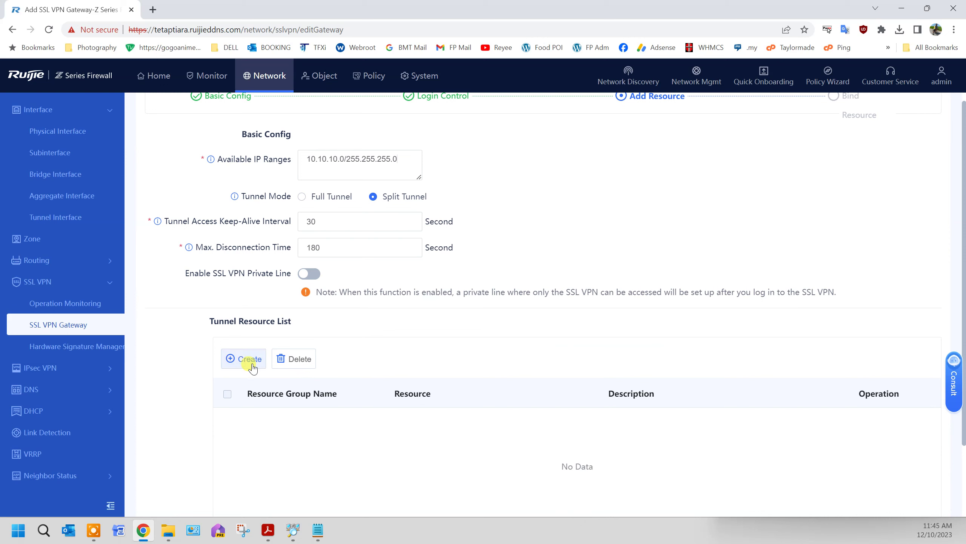
left_click_drag(337, 158, 397, 159)
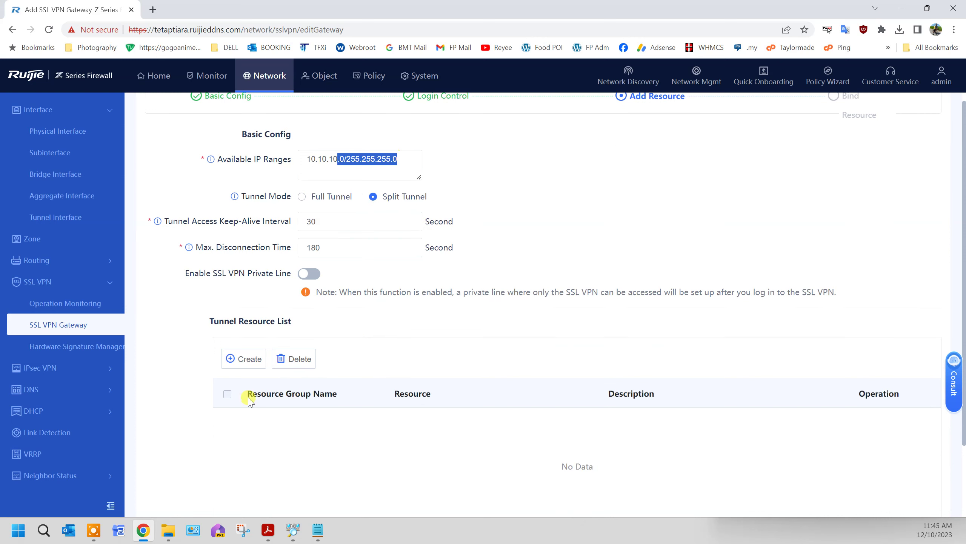
left_click(249, 359)
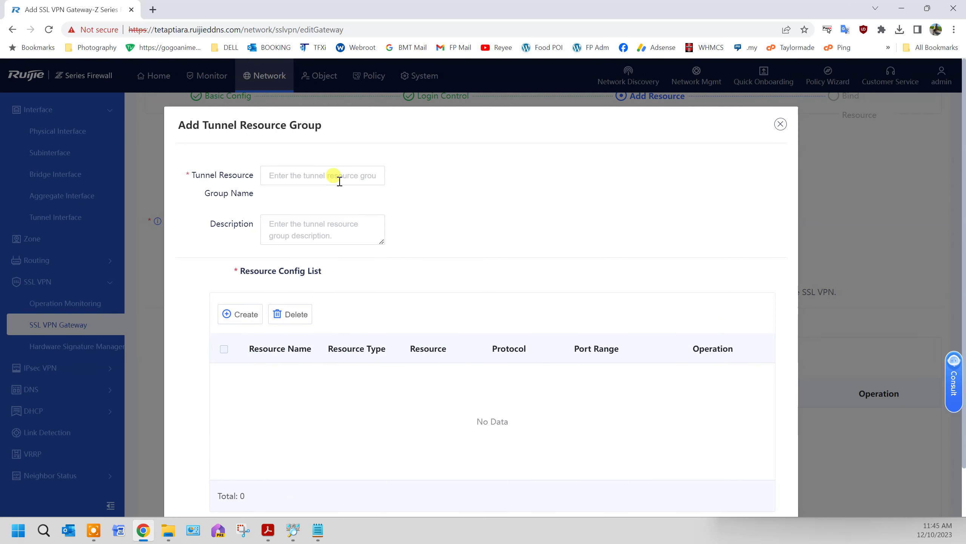
type("SSLVPN")
left_click(316, 535)
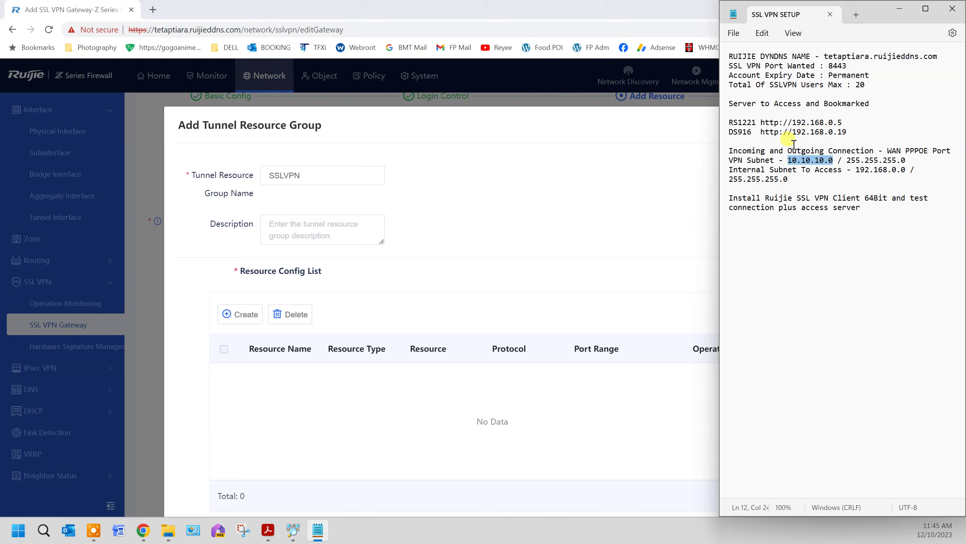
left_click_drag(793, 122, 839, 124)
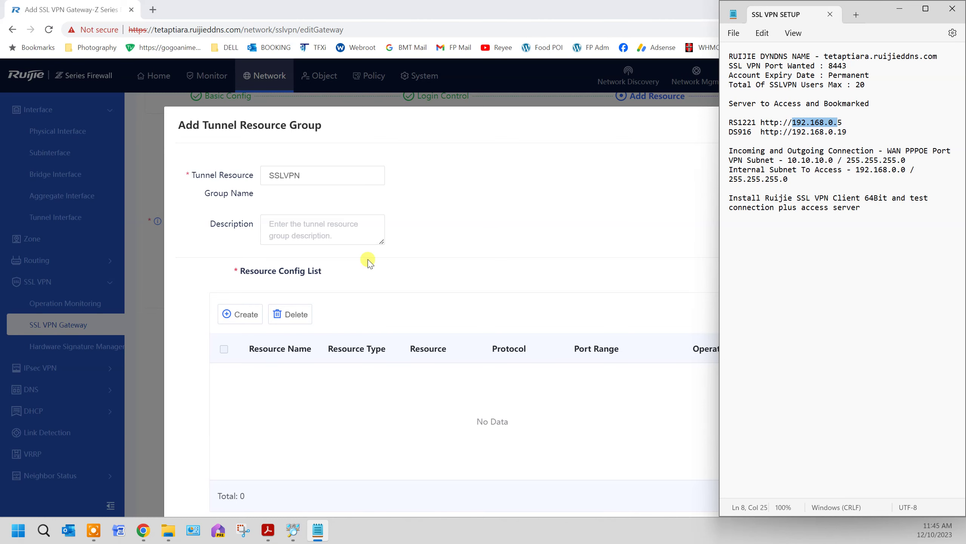
Add a resource named SSLVPN to the group, choose the Subnet type and enter 192.168.0.0/255.255.255.0 as its address
left_click(256, 321)
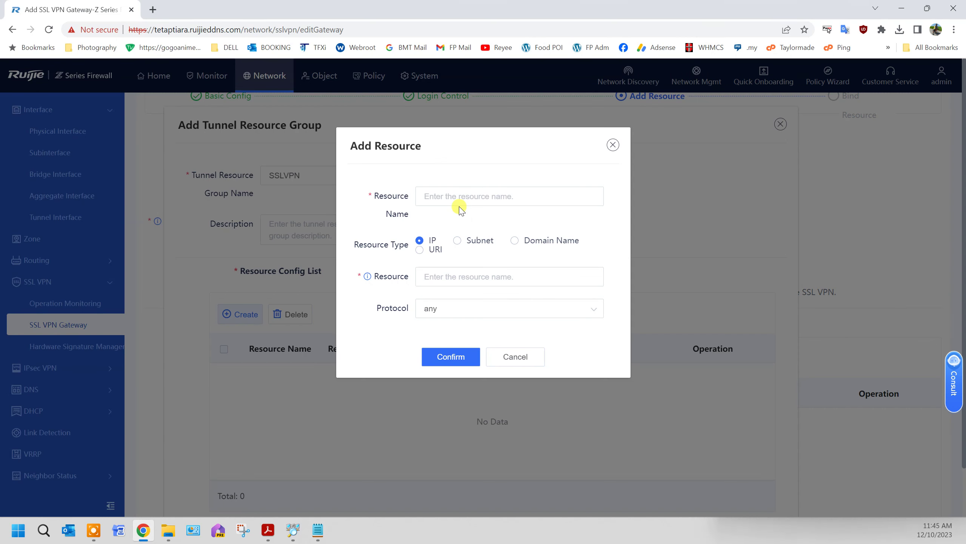
left_click(461, 188)
type("SSLVPN")
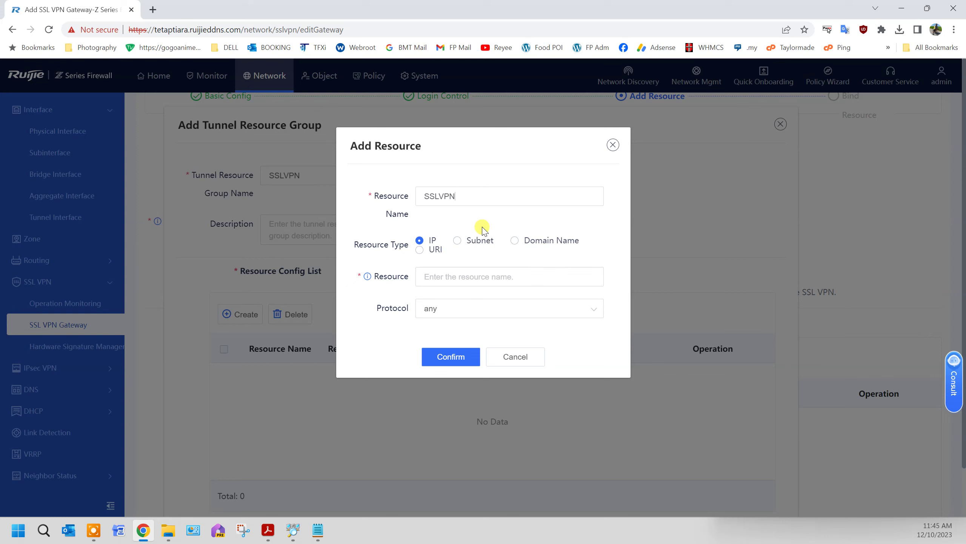
left_click(483, 240)
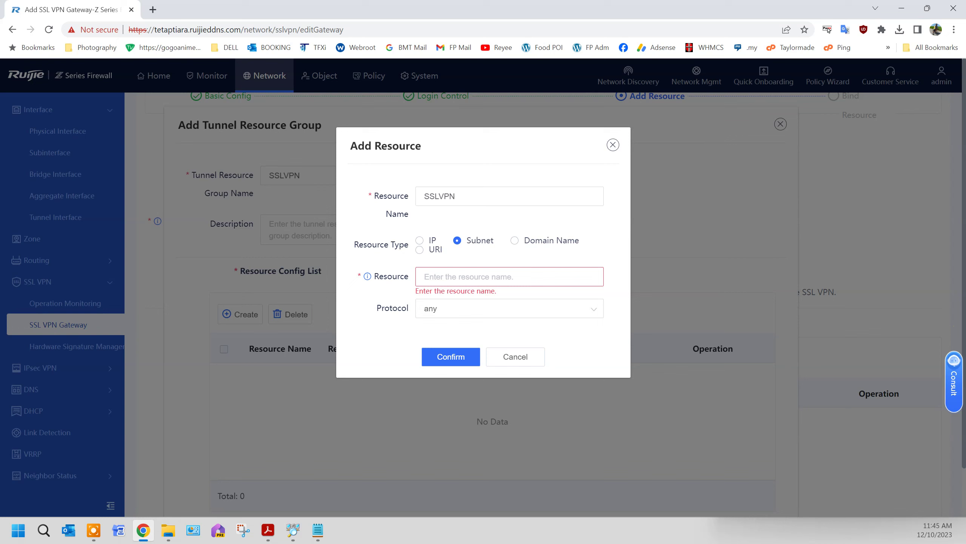
left_click(528, 276)
type("192.16")
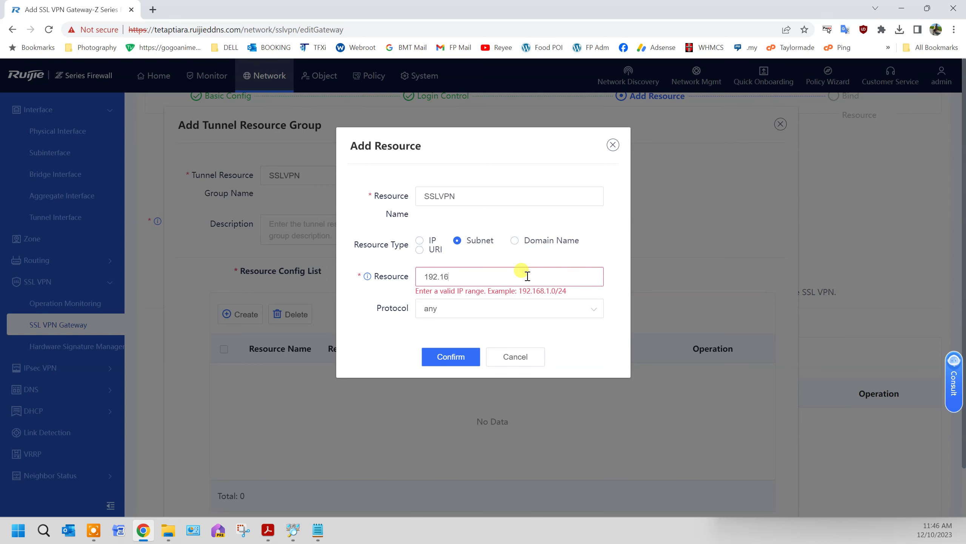
type("8.0.0/255.255.255.0")
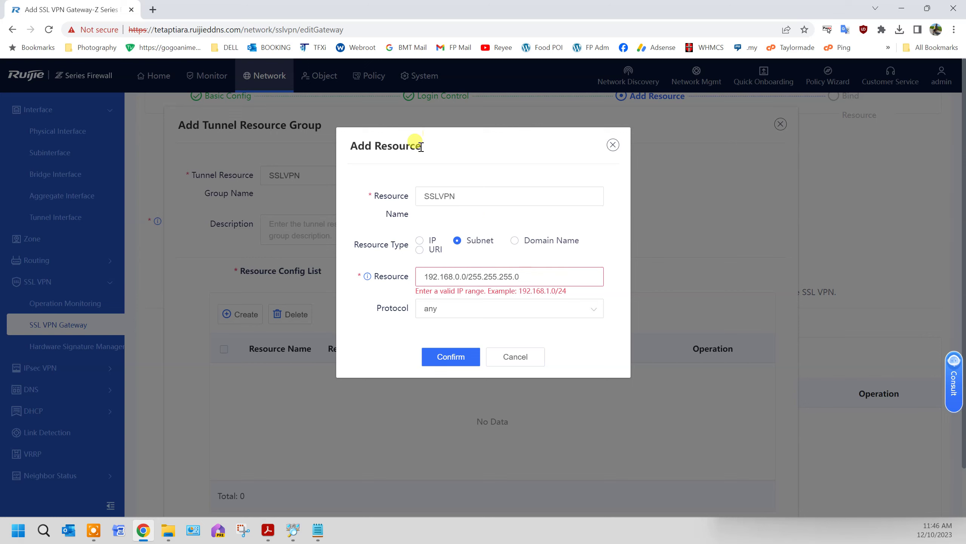
Change the resource's subnet notation to 192.168.0.0/24 and save the resource
key("BackSpace")
key("BackSpace")
key("BackSpace")
key("BackSpace")
key("BackSpace")
key("BackSpace")
key("BackSpace")
key("BackSpace")
key("BackSpace")
key("BackSpace")
key("BackSpace")
key("BackSpace")
key("BackSpace")
type("24")
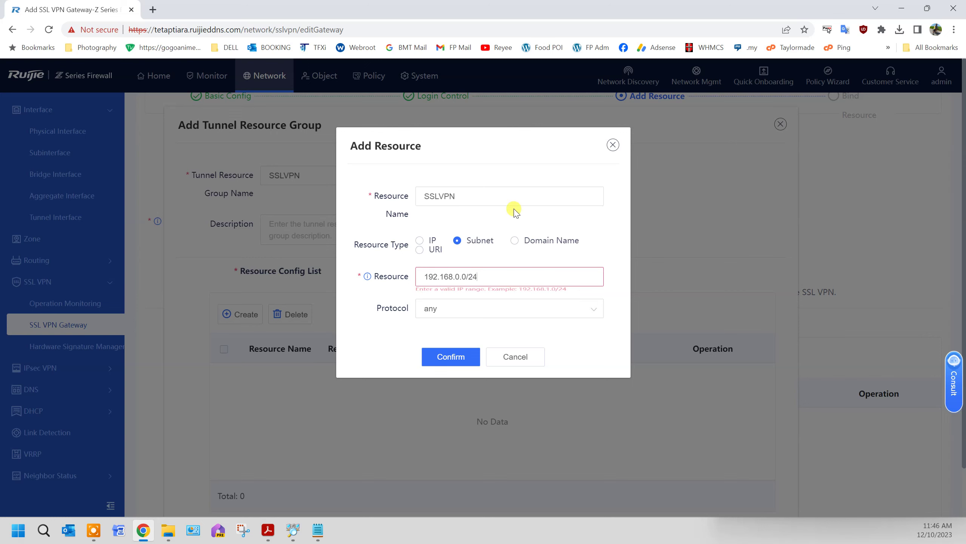
left_click(443, 358)
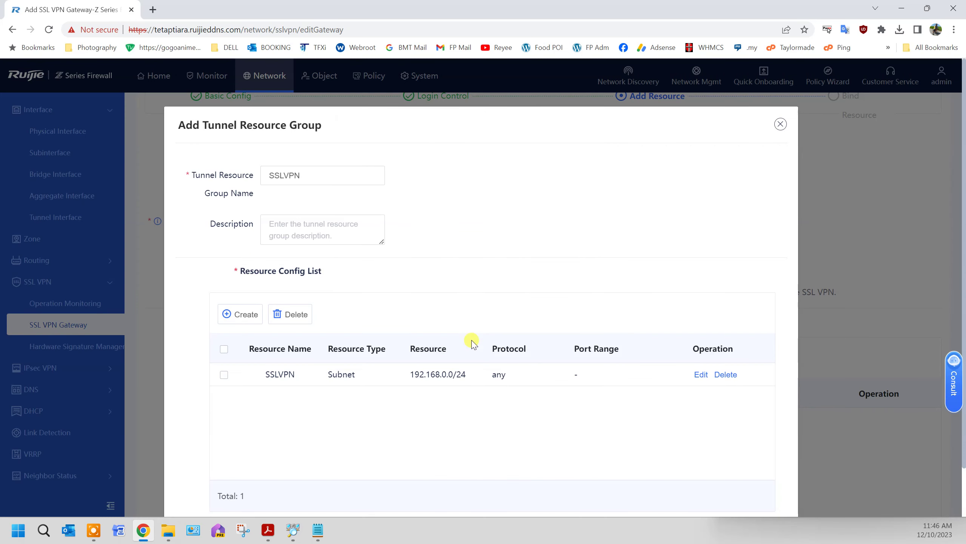
Save the SSLVPN tunnel resource group and proceed to Bind Resource
scroll(624, 415, "down", 2)
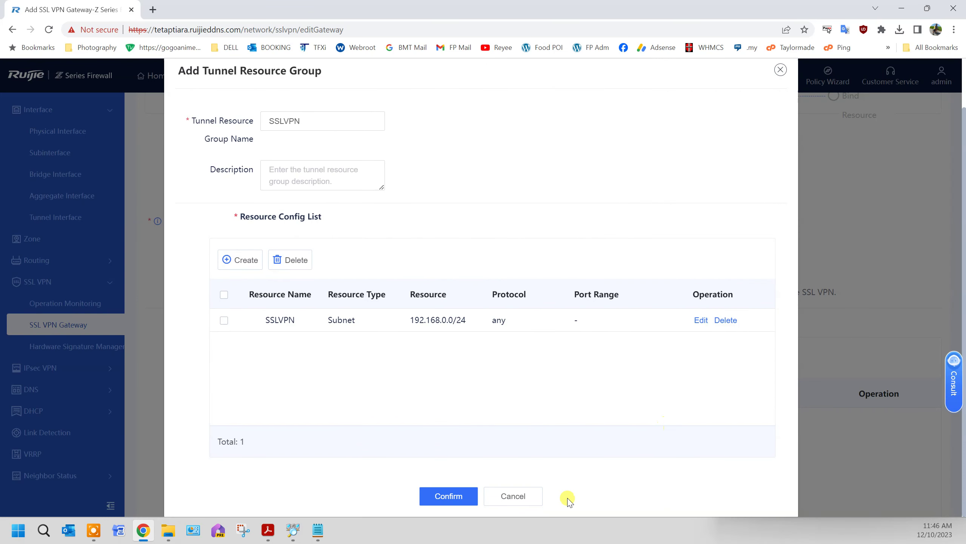
left_click(459, 496)
scroll(793, 466, "down", 2)
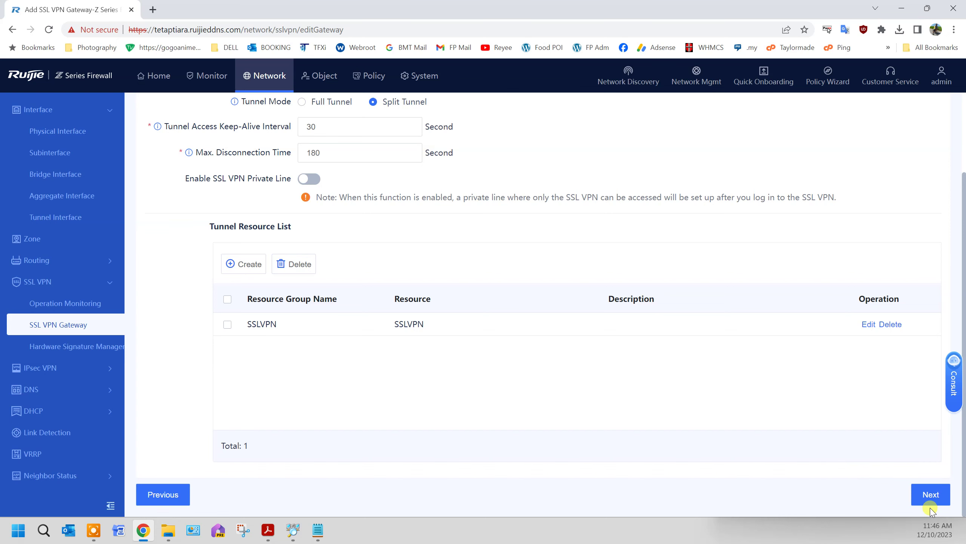
left_click(925, 495)
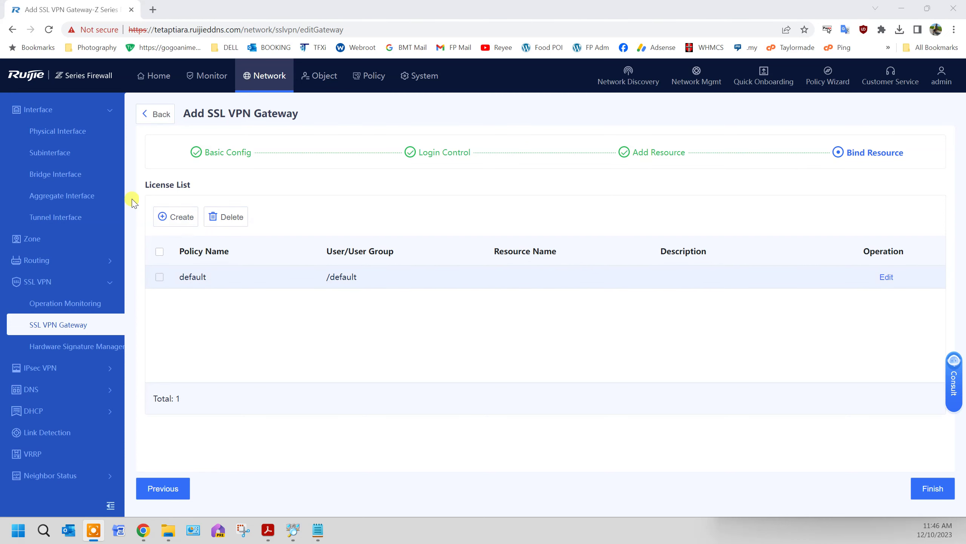
Create an authorization policy named SSLVPN for the SSLVPN and default user groups
left_click(172, 218)
left_click(466, 204)
type("SSLVPN")
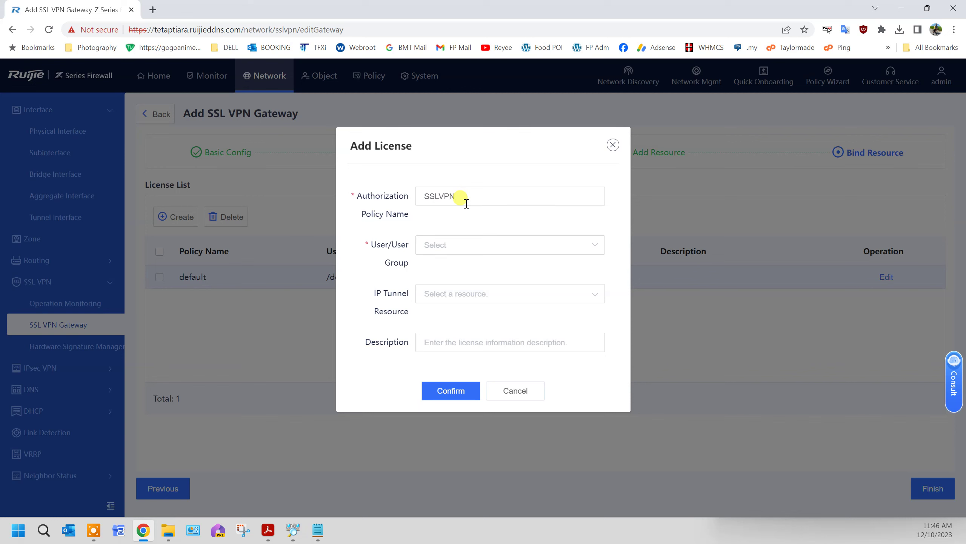
left_click(472, 244)
left_click(512, 277)
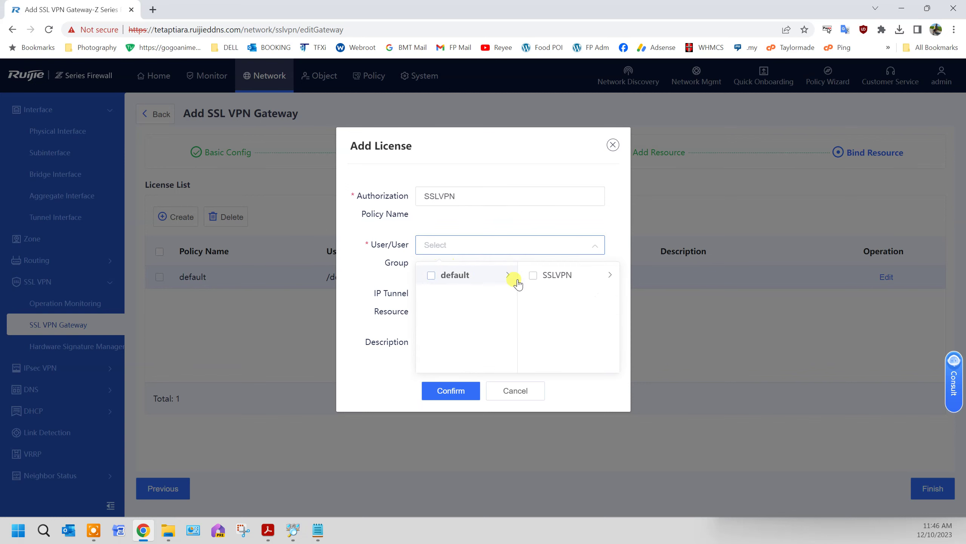
left_click(533, 276)
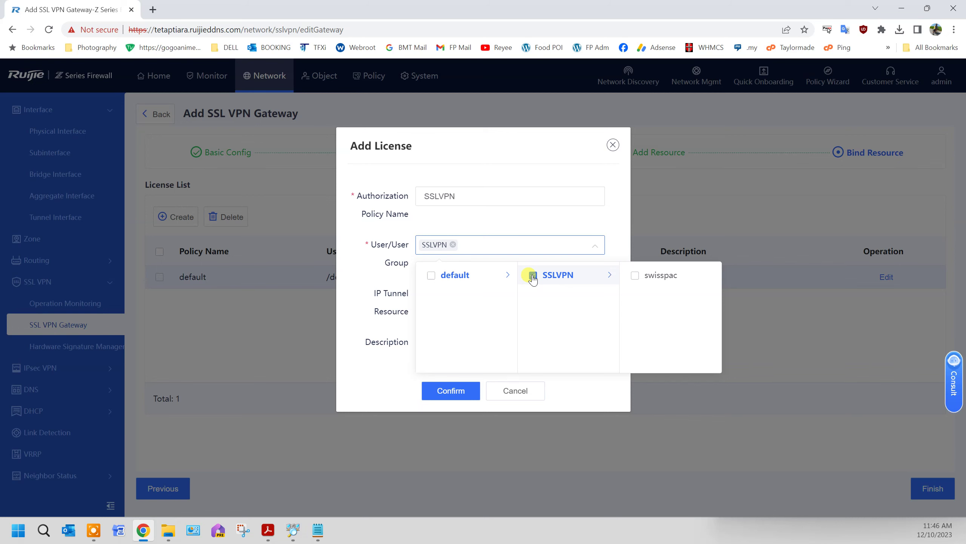
left_click(432, 275)
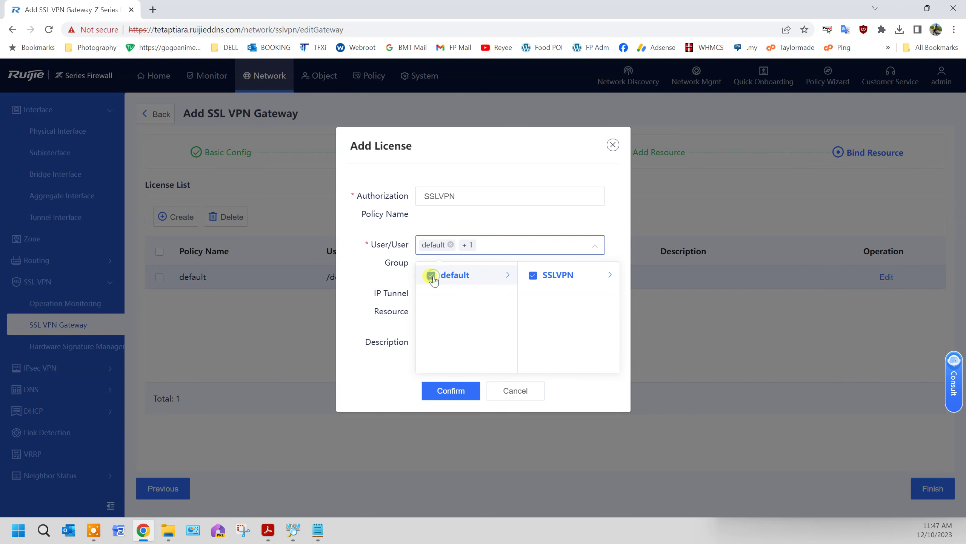
left_click(450, 390)
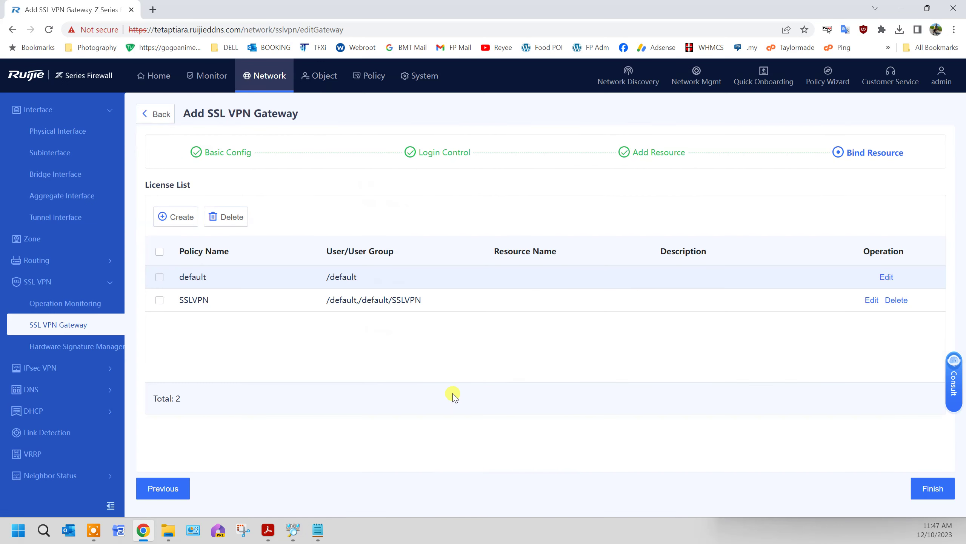
Finish the SSL VPN gateway, confirm the automatic security policy sslvpn_c2s_SSLVPN, and return to the firewall's home dashboard
left_click(928, 491)
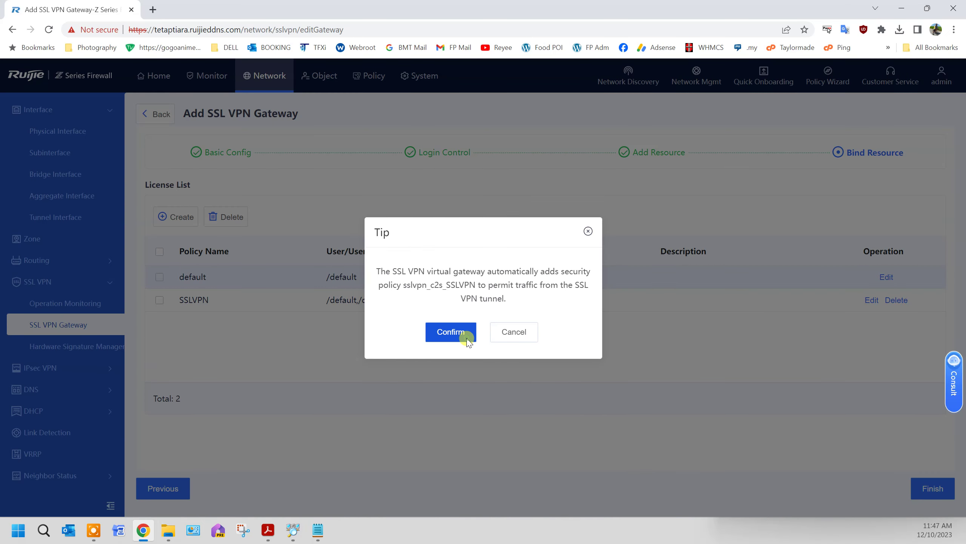
left_click(452, 332)
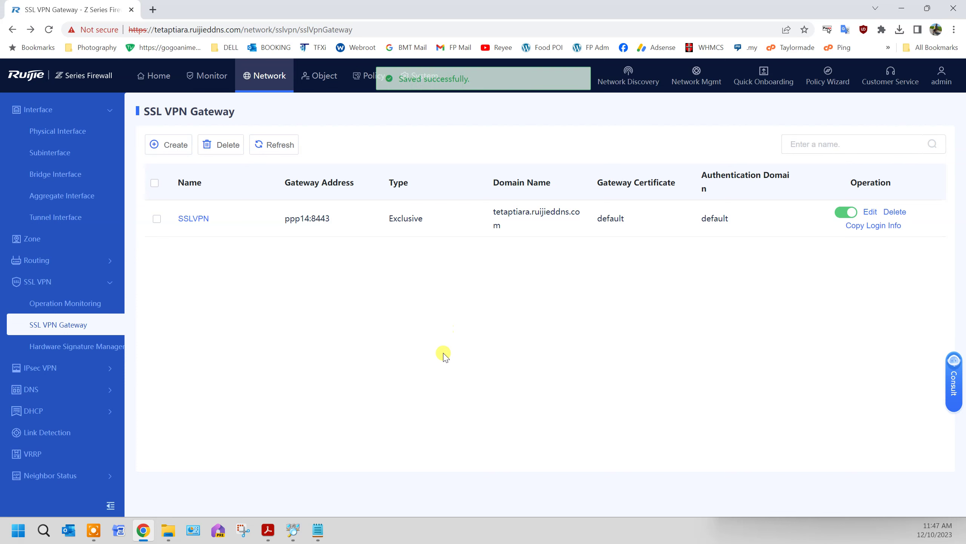
left_click(160, 79)
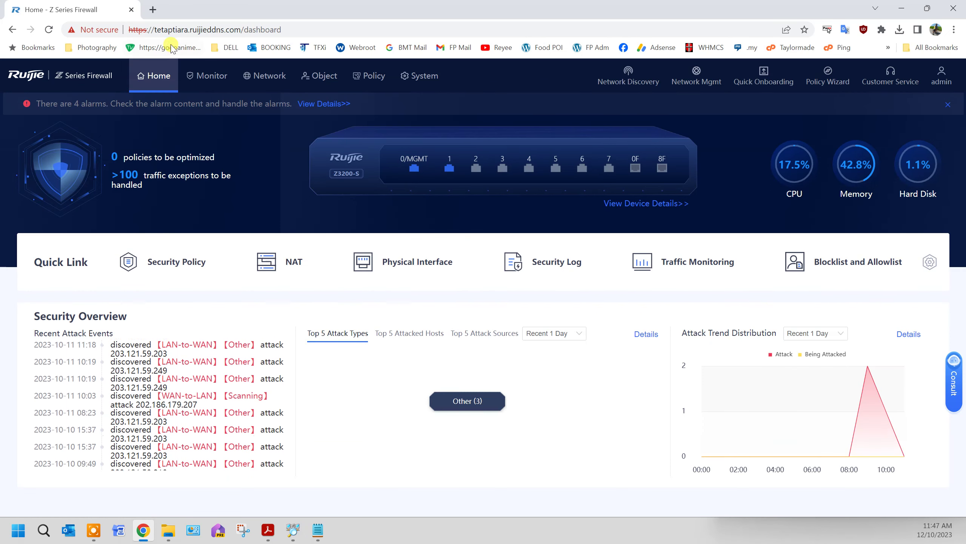
left_click(154, 9)
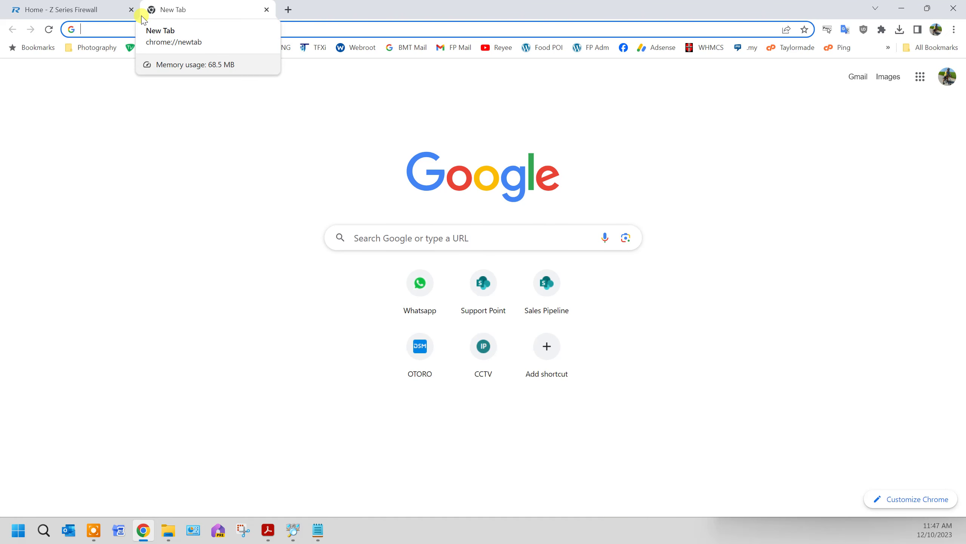
type("https:")
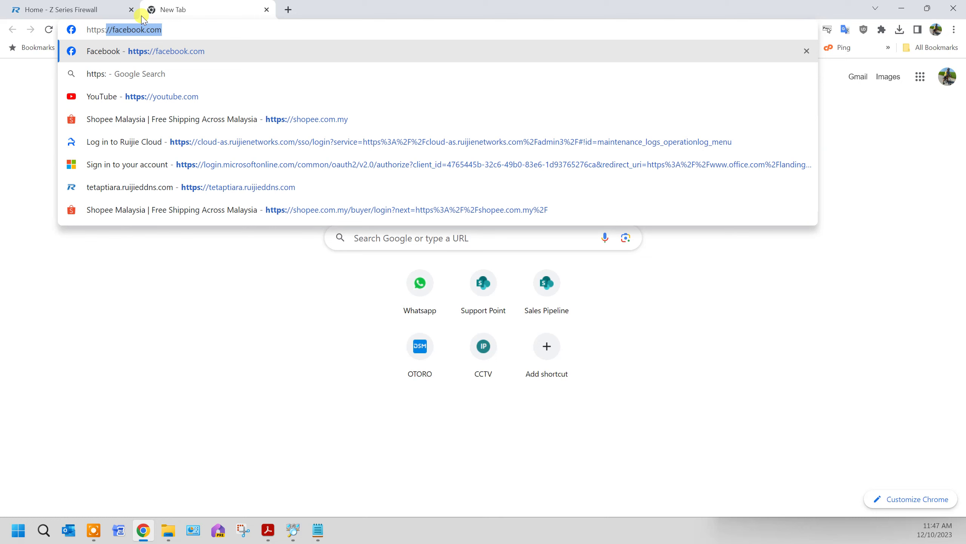
type("//tet")
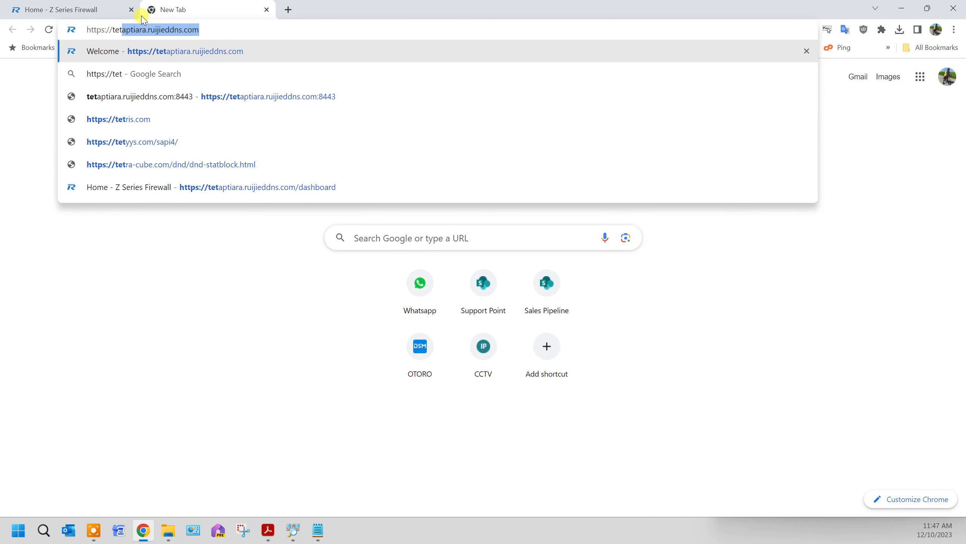
key("Right")
key("Down")
key("Down")
key("Return")
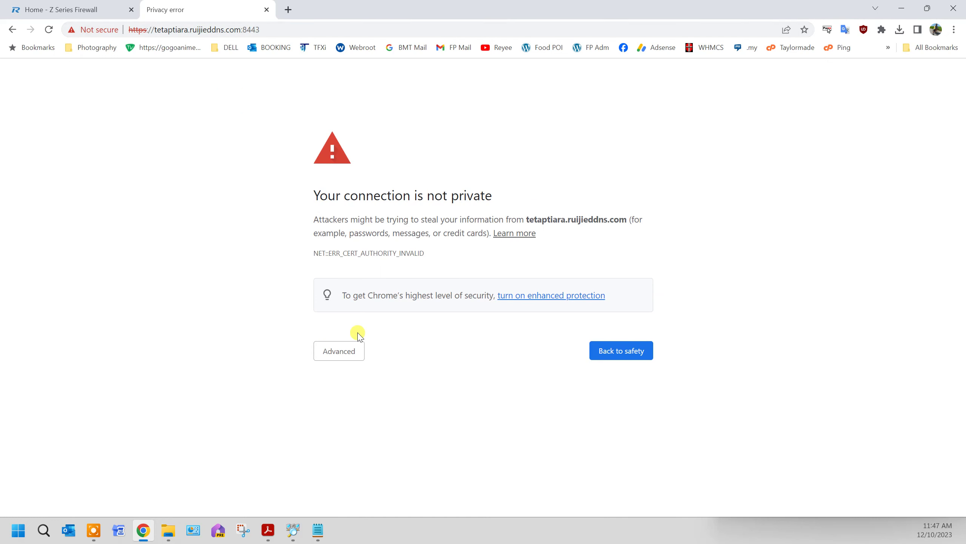
left_click(351, 355)
left_click(398, 438)
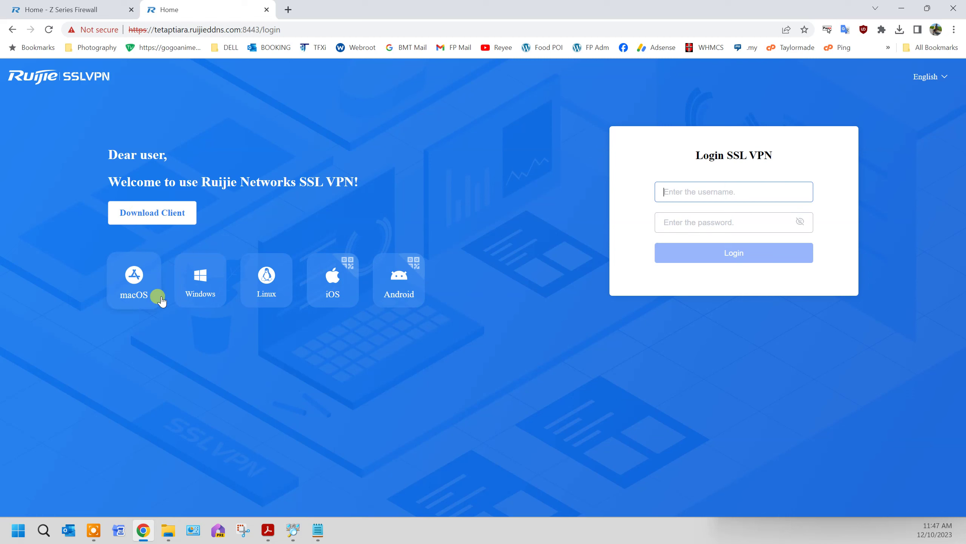
Try to download the Windows client from the SSL VPN portal and check the other platforms' download options
left_click(217, 291)
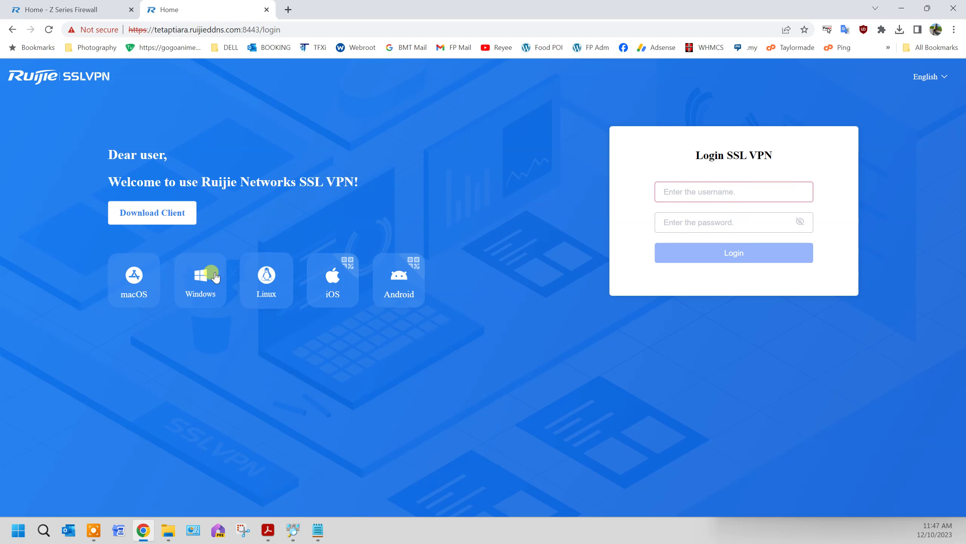
left_click(215, 277)
left_click(183, 333)
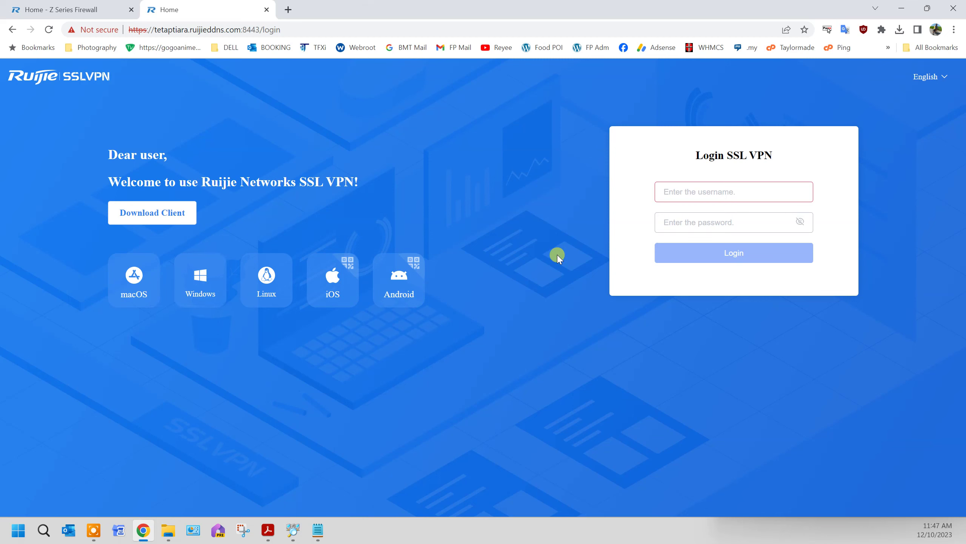
mouse_move(396, 277)
Open swisspac.com.my/ruijie in a new browser tab and download sslvpnclients.zip
left_click(288, 9)
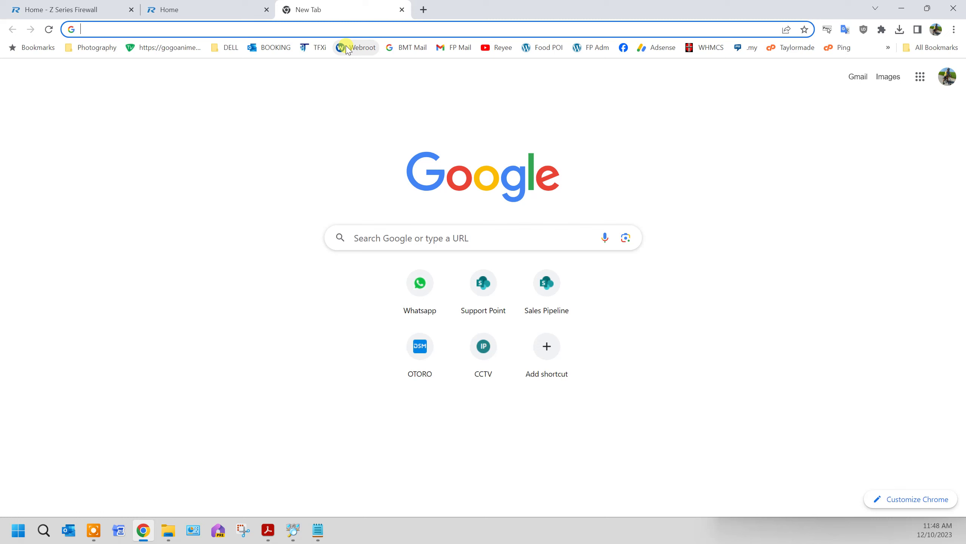
type("swissp")
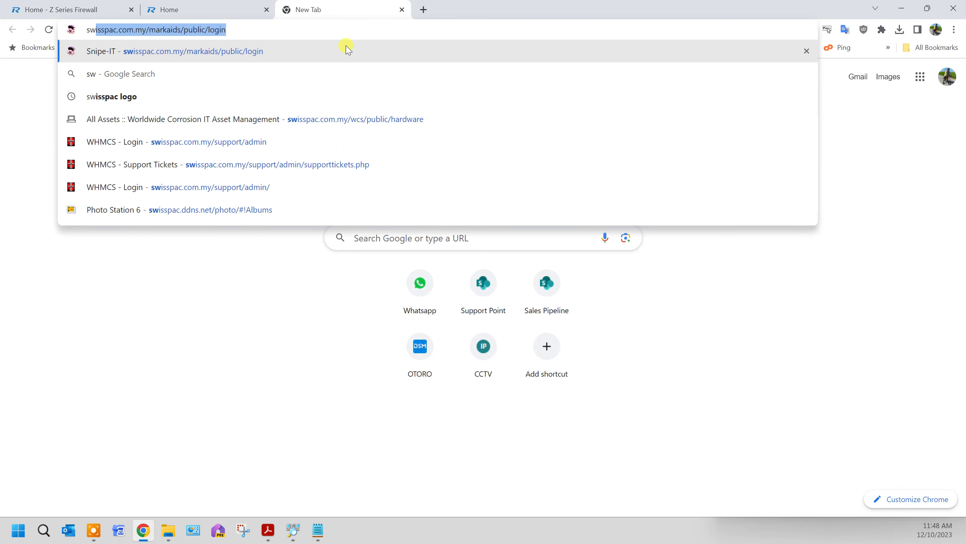
type("ac.com.my/")
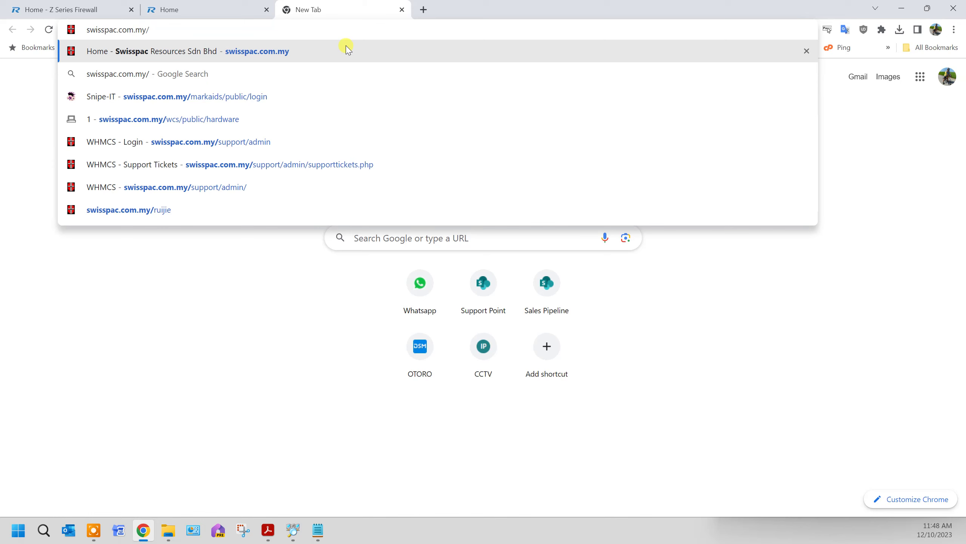
type("ruijie")
key("Return")
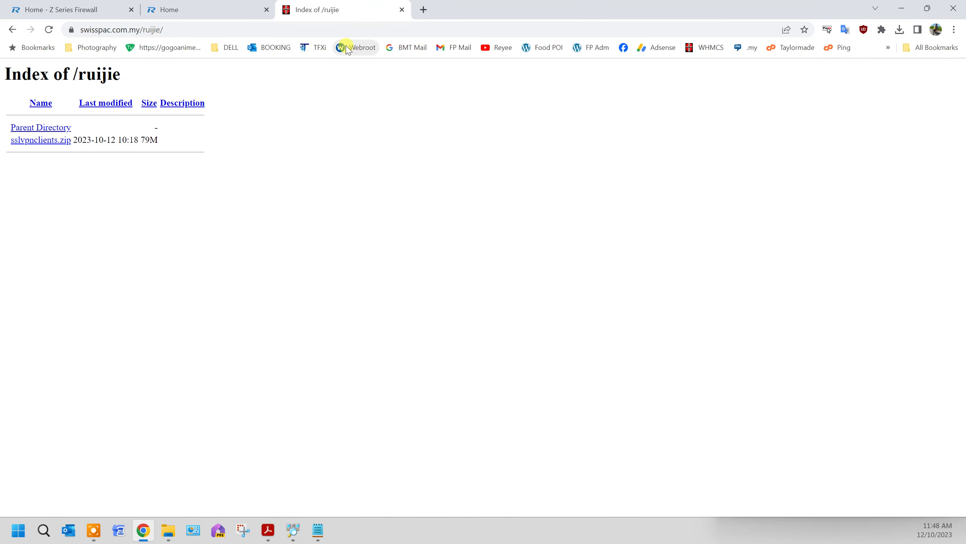
left_click(34, 141)
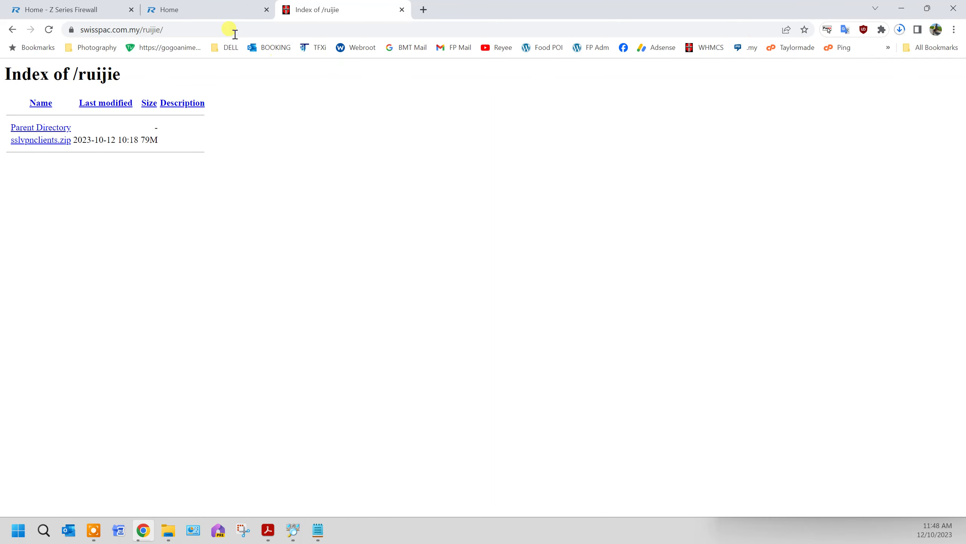
Return to the SSL VPN login page and bring up the downloaded ssl vpn clients folder in front of it
left_click(206, 6)
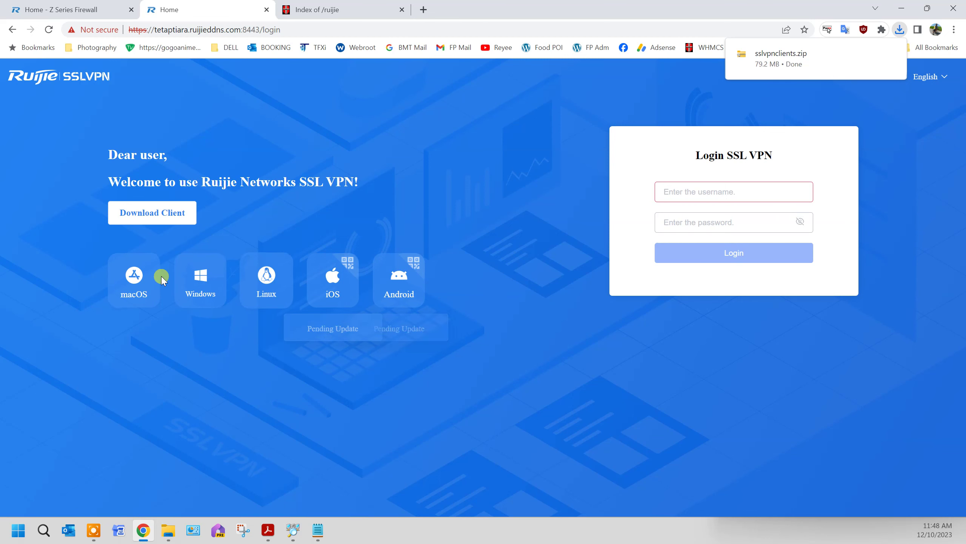
left_click(706, 186)
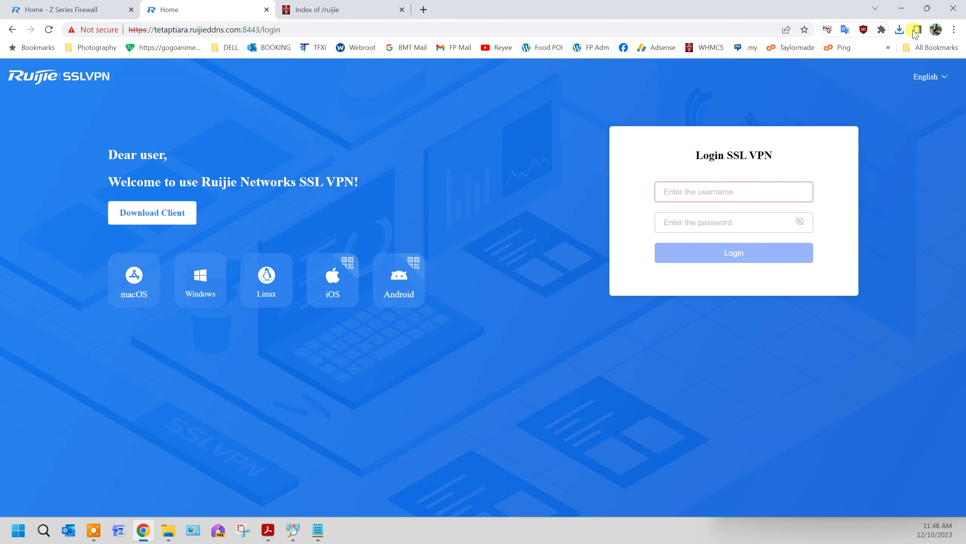
left_click(900, 29)
left_click(865, 77)
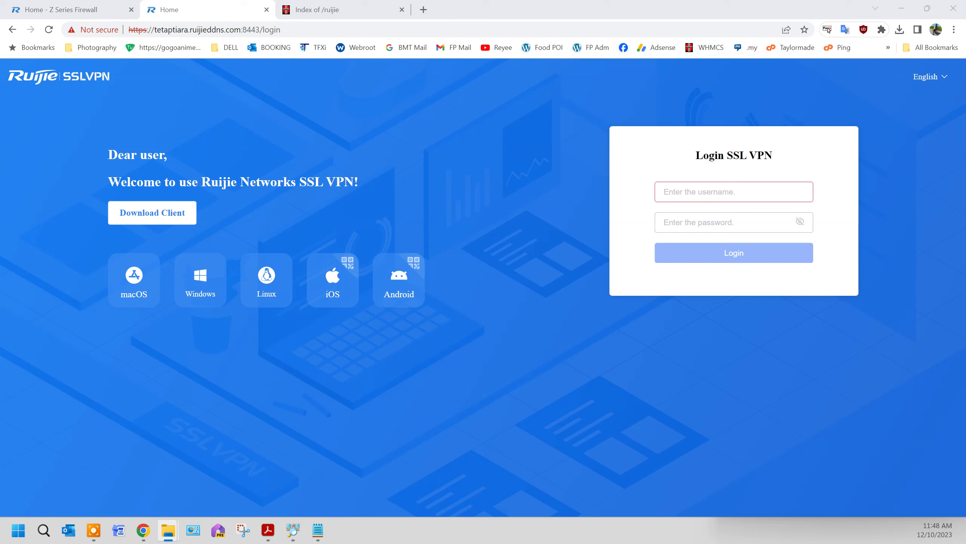
left_click_drag(965, 38, 493, 95)
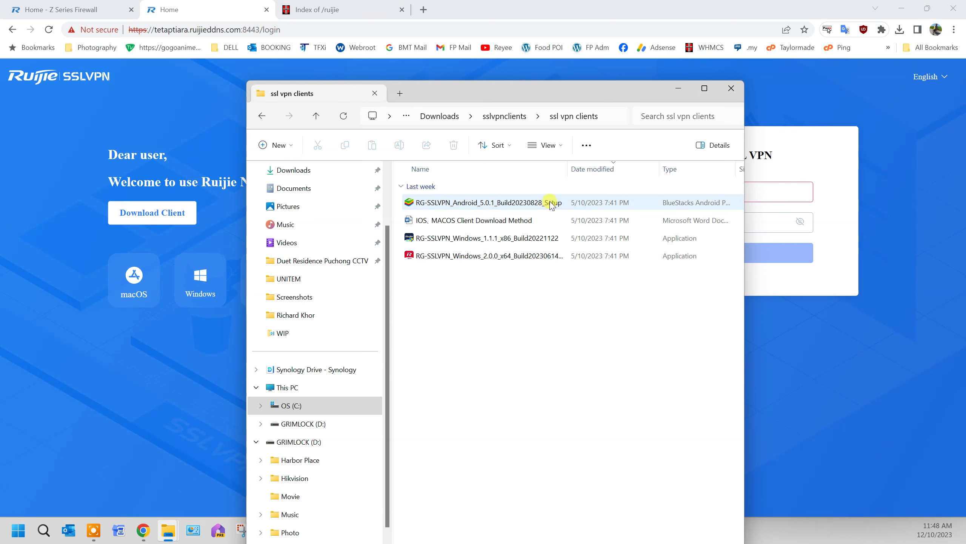
Review the Android setup, the IOS/MACOS client download document and the Windows x86 client in the folder
left_click(520, 205)
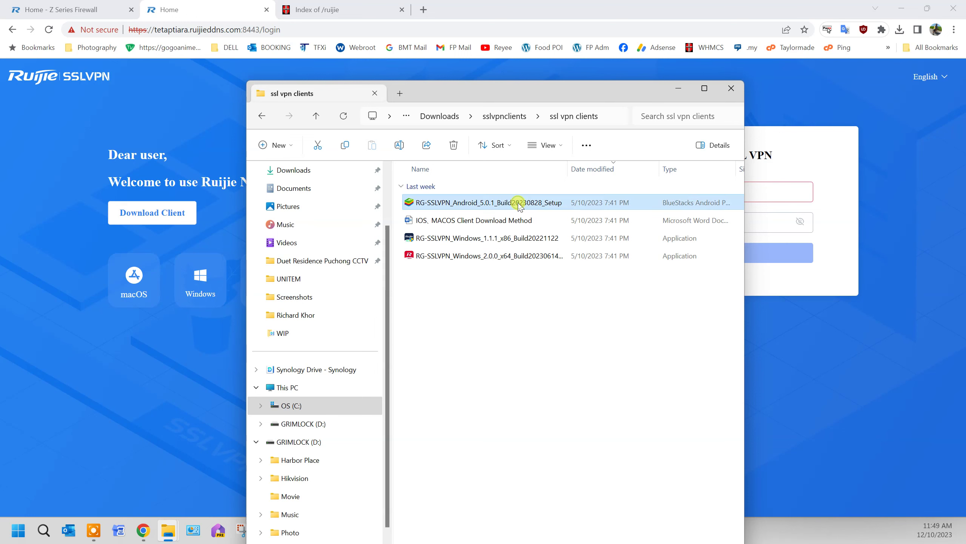
left_click(505, 223)
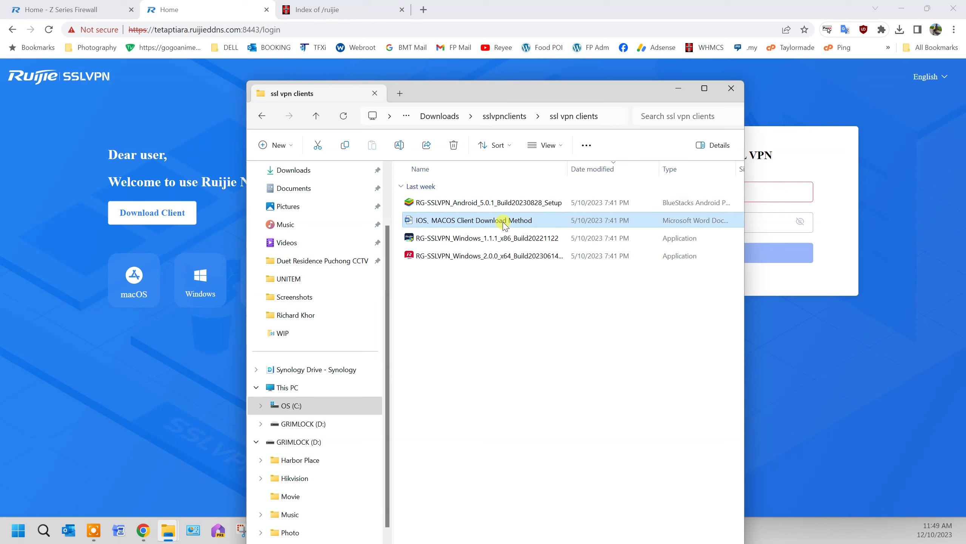
left_click(491, 243)
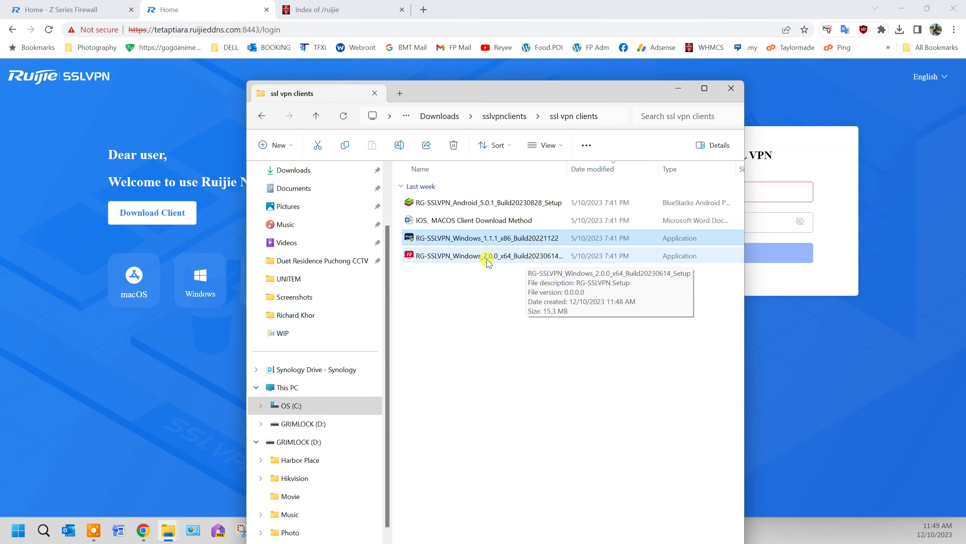
Run the RG-SSLVPN_Windows_2.0.0_x64 setup file, allow it to make changes, and choose English as the setup language
left_click(536, 259)
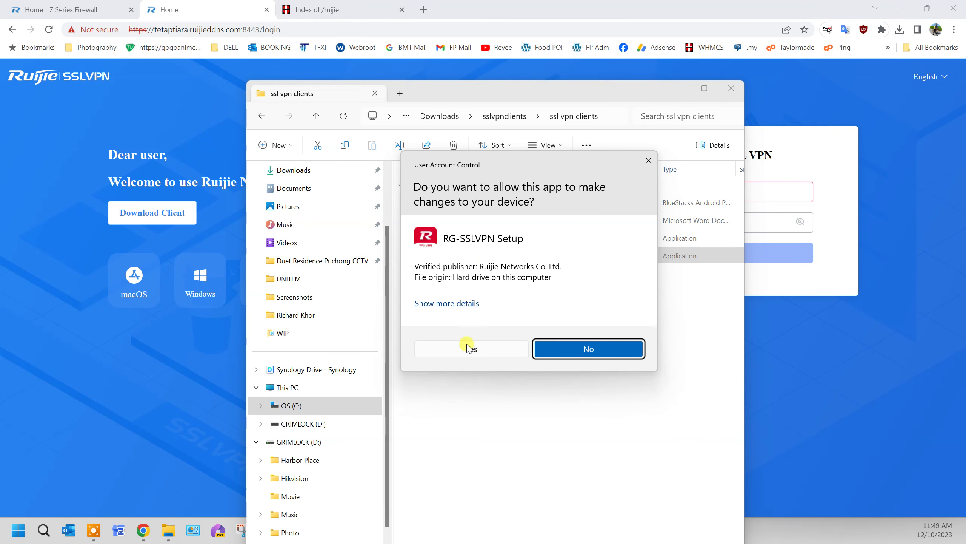
left_click(467, 349)
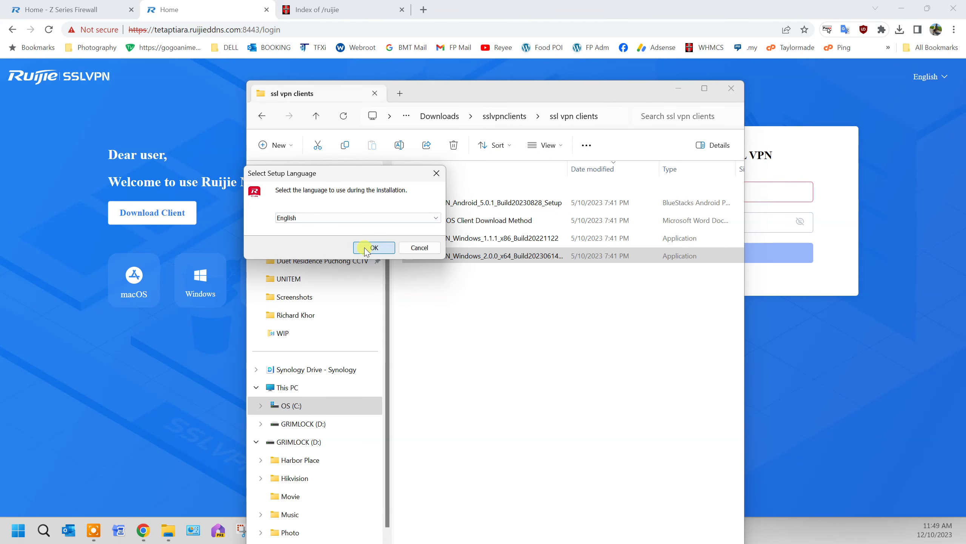
left_click(366, 246)
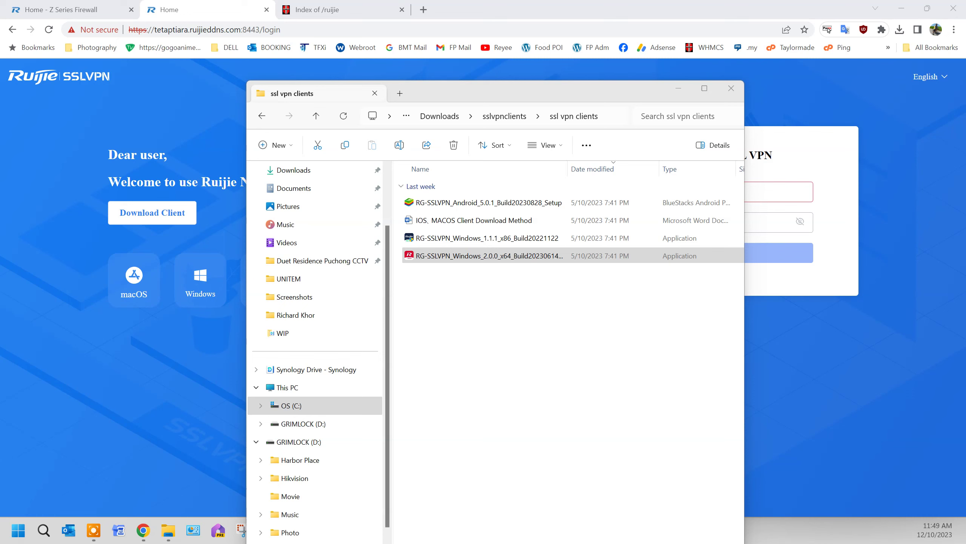
left_click_drag(540, 122, 444, 139)
left_click(442, 211)
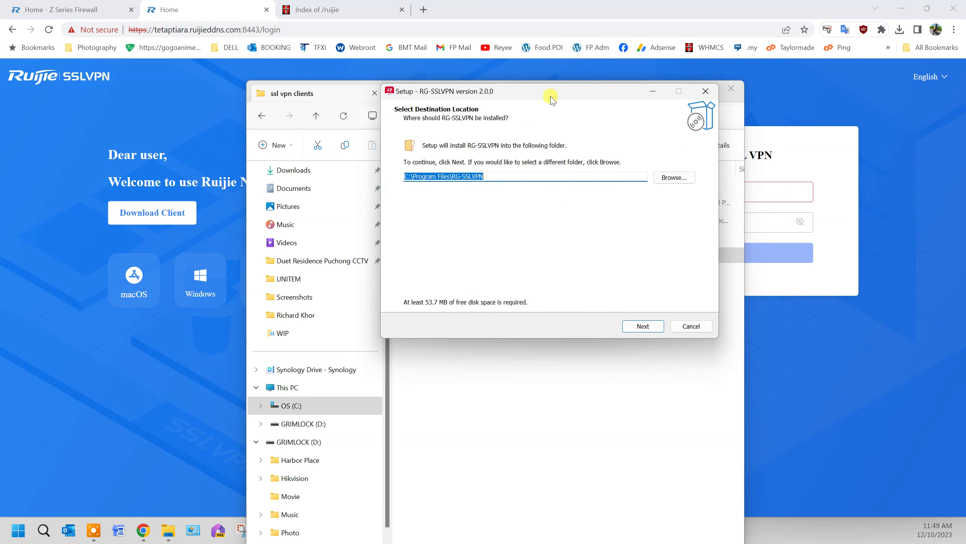
Install RG-SSLVPN in C:\Program Files\RG-SSLVPN with a desktop shortcut, finish setup with launch enabled, and close the clients folder
left_click(620, 334)
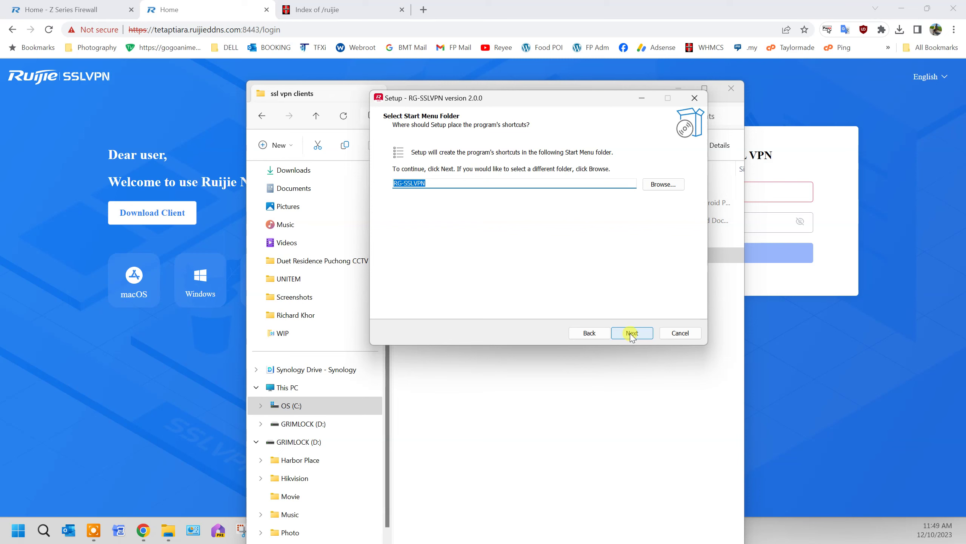
left_click(631, 333)
left_click(631, 333)
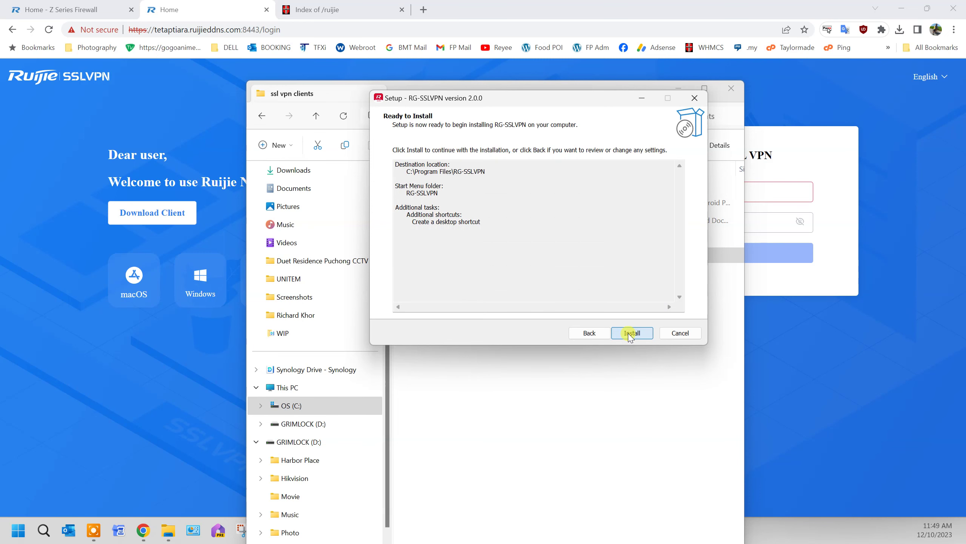
left_click(631, 333)
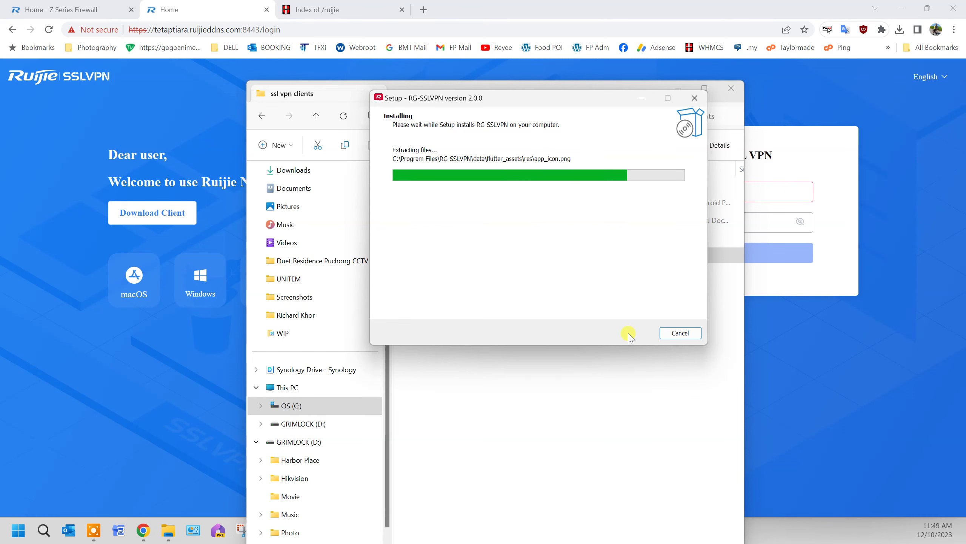
left_click(632, 333)
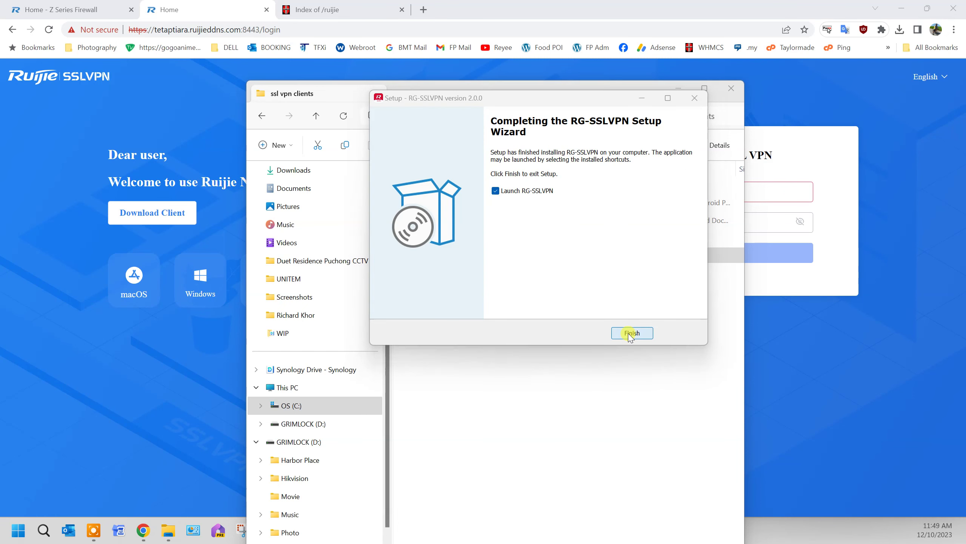
left_click(729, 90)
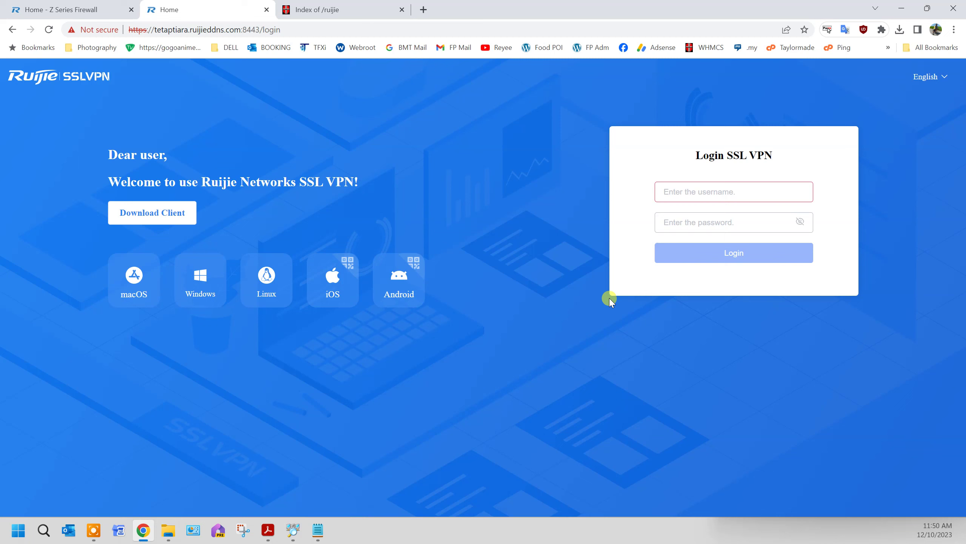
Launch the RG-SSLVPN client from the installed Windows apps and move its login window clear of the web login form
left_click(15, 531)
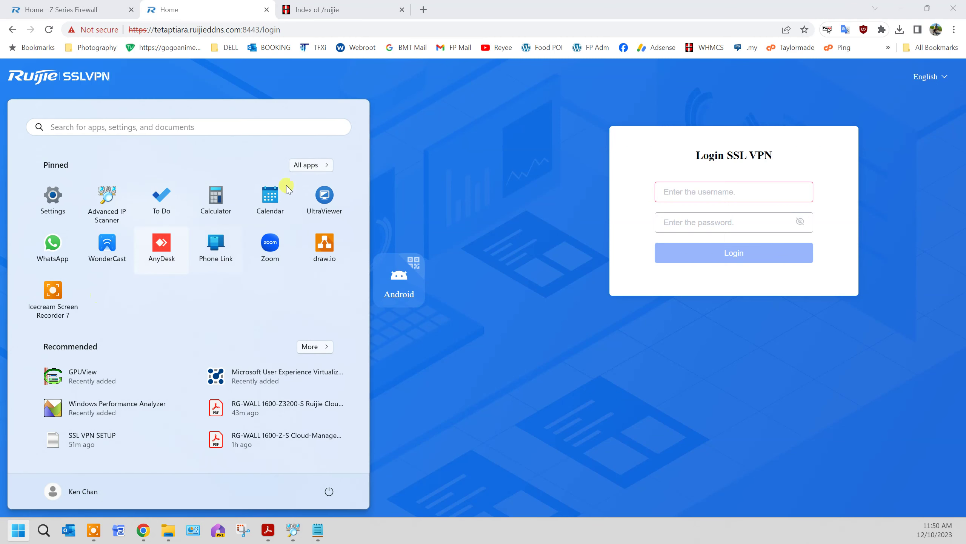
left_click(328, 165)
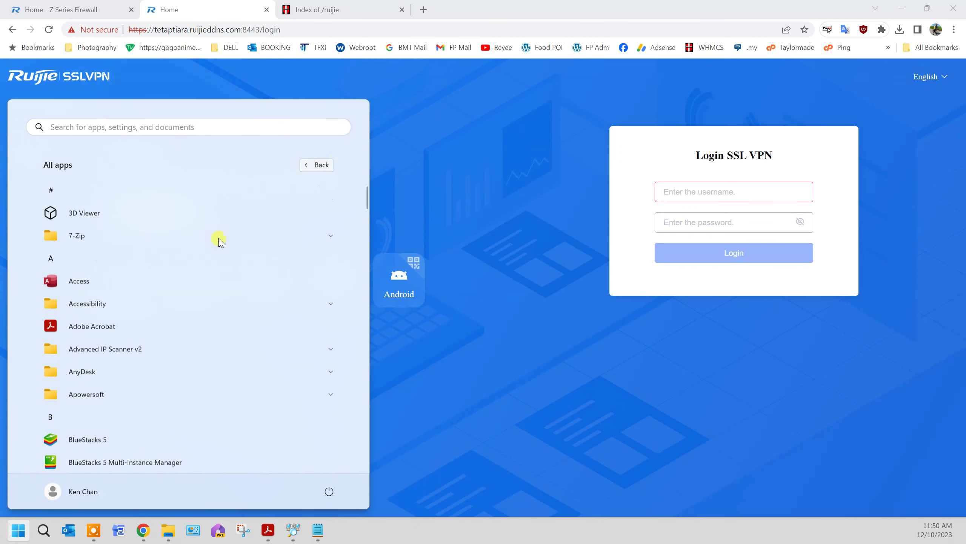
scroll(213, 356, "down", 5)
scroll(219, 368, "down", 10)
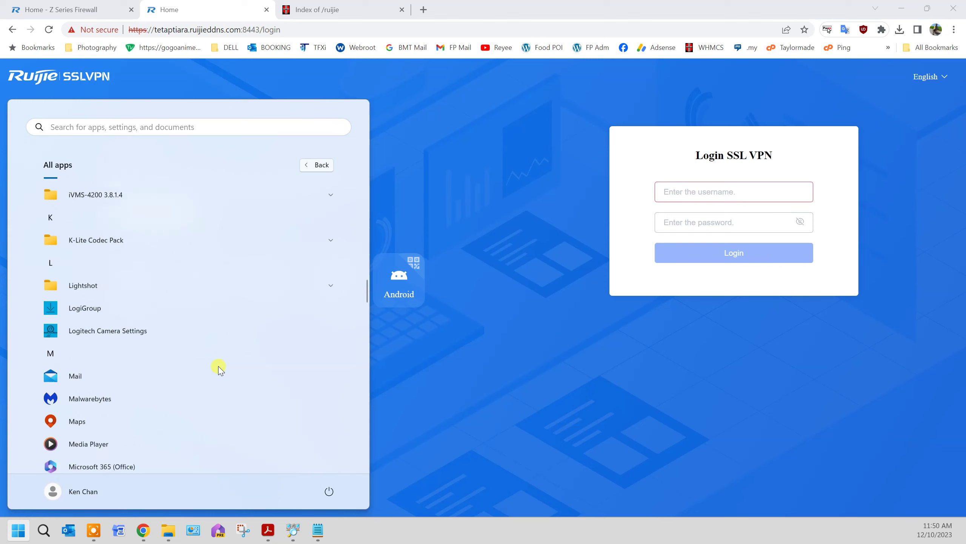
scroll(219, 367, "down", 10)
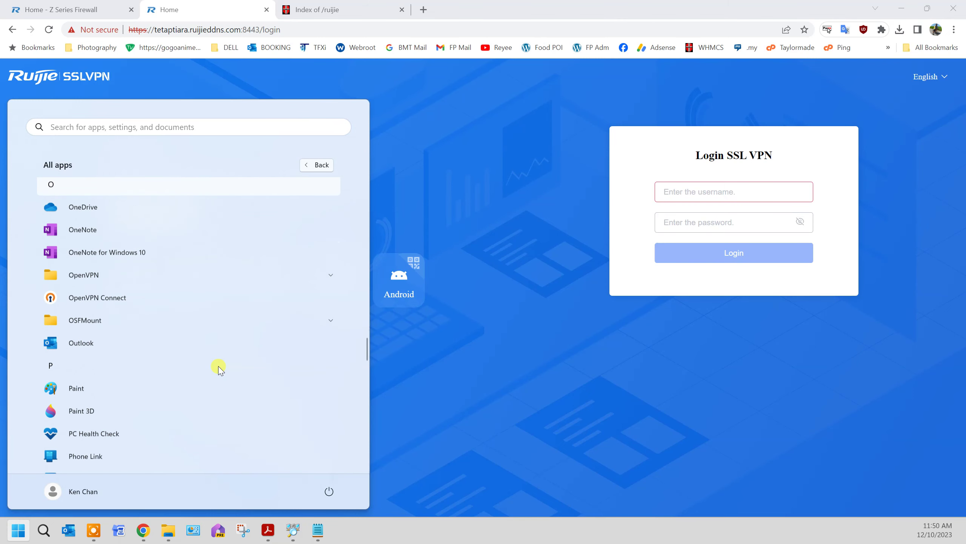
scroll(219, 368, "down", 2)
left_click(126, 301)
left_click(114, 329)
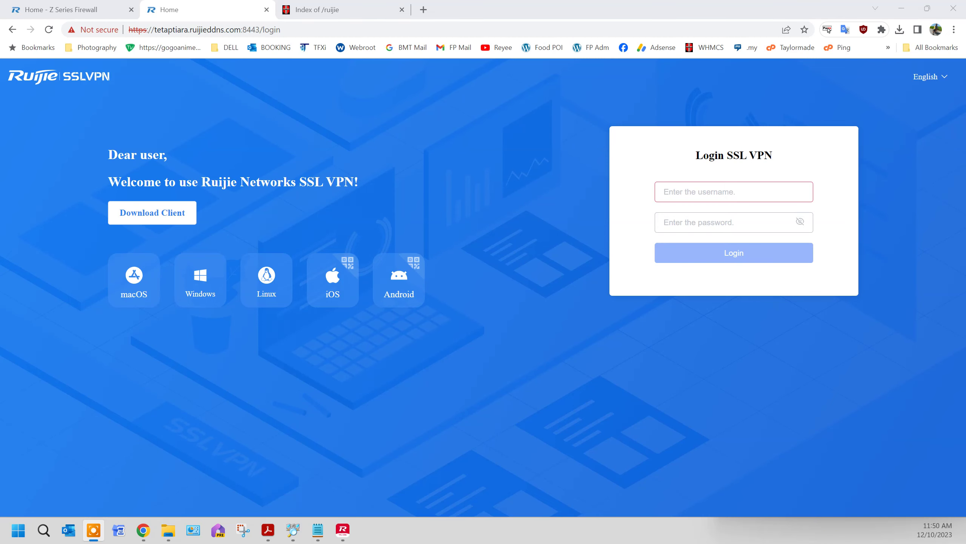
left_click(492, 168)
left_click_drag(552, 90, 431, 121)
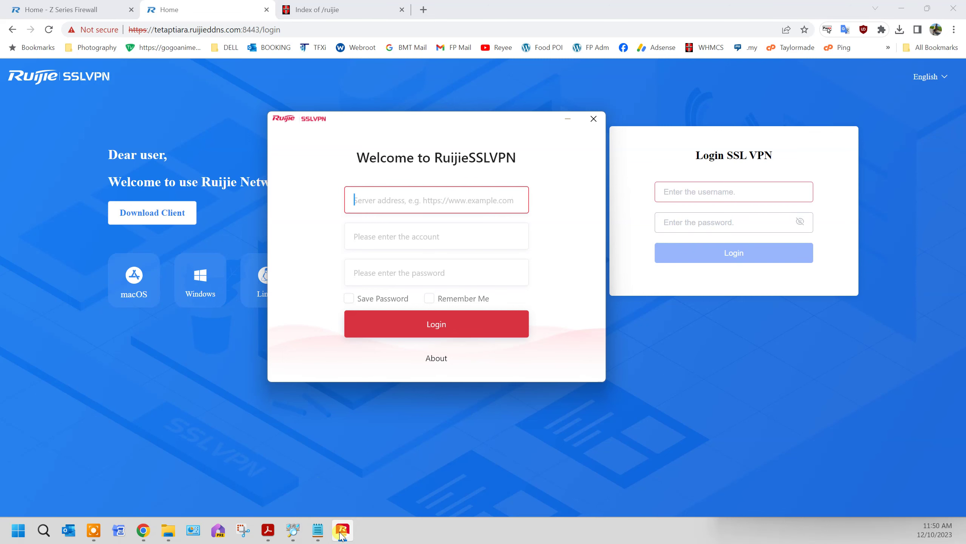
left_click(326, 534)
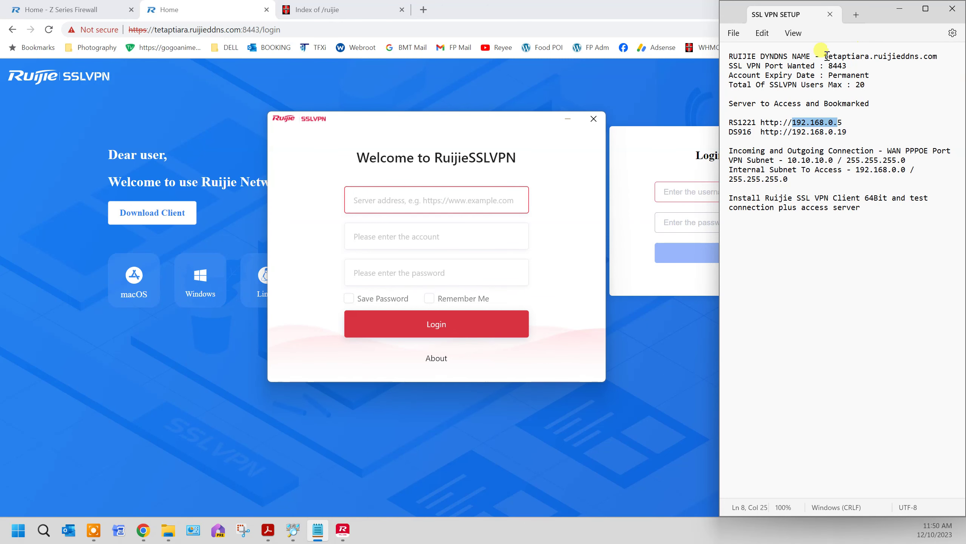
left_click_drag(823, 56, 937, 57)
key("ctrl+c")
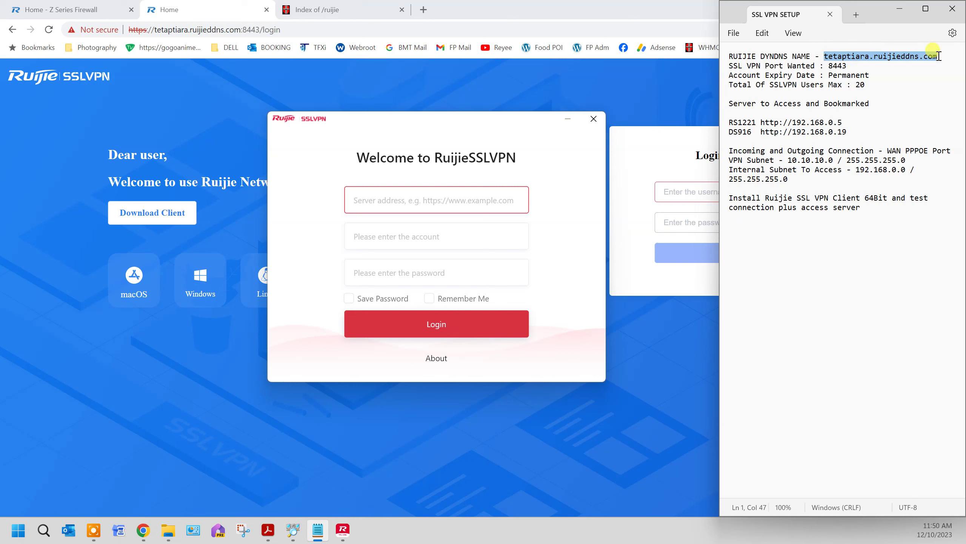
left_click(451, 199)
type("h")
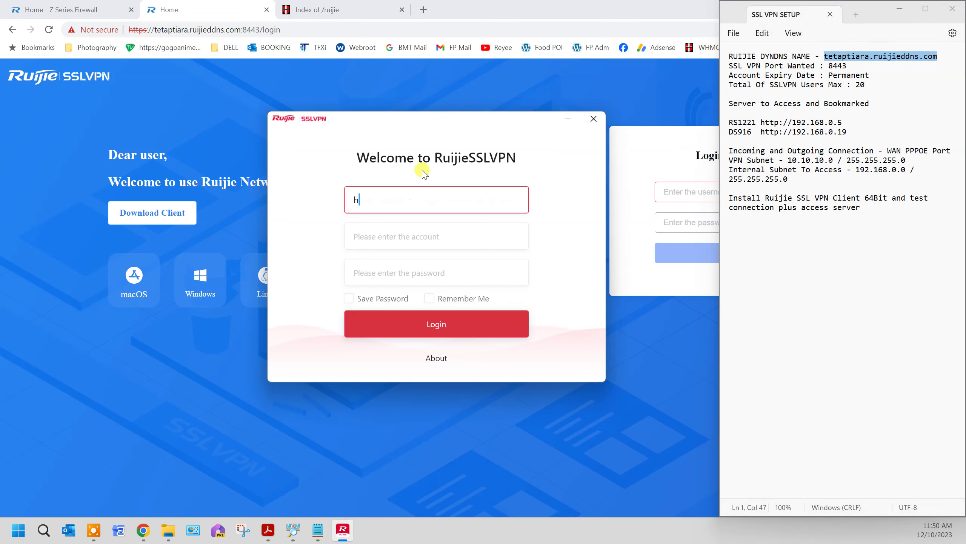
type("ttps://")
key("ctrl+v")
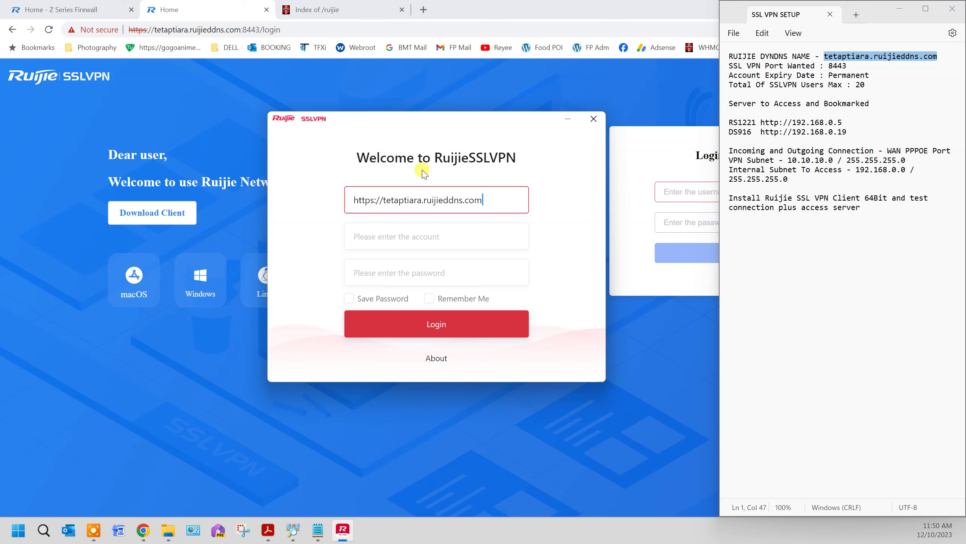
type(":8443")
Enter swisspac as the VPN account, fill in the account password, and enable Save Password
left_click(412, 224)
type("swisspac")
left_click(427, 268)
type("•••••••")
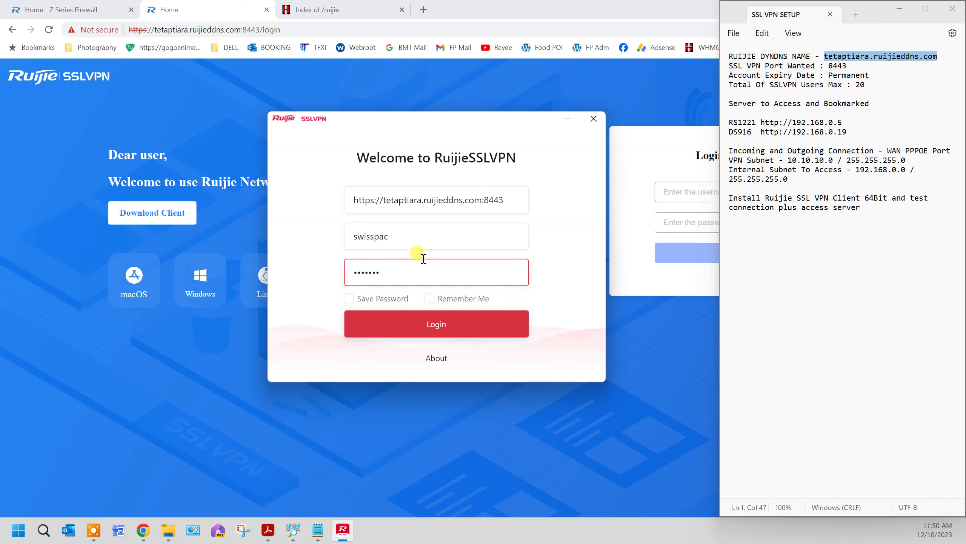
type("•••")
key("Tab")
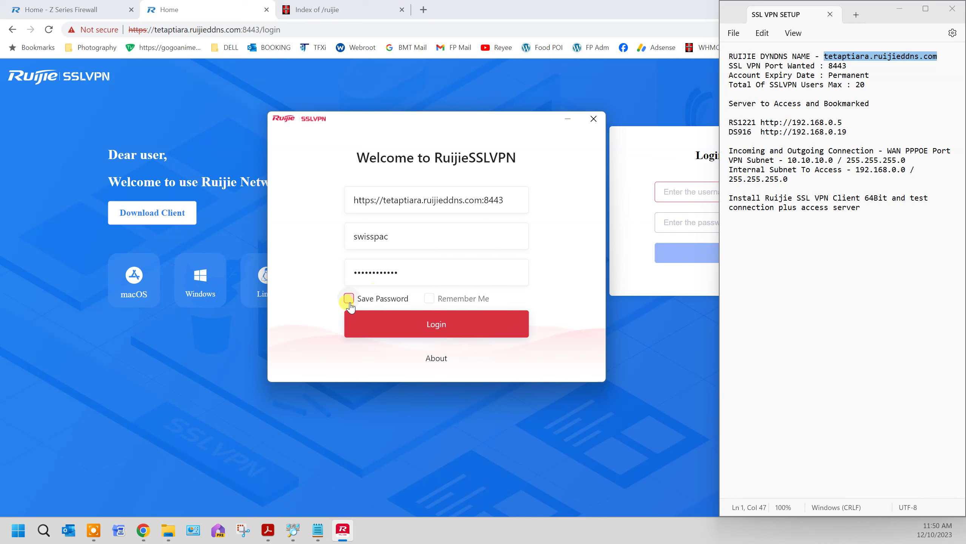
left_click(349, 298)
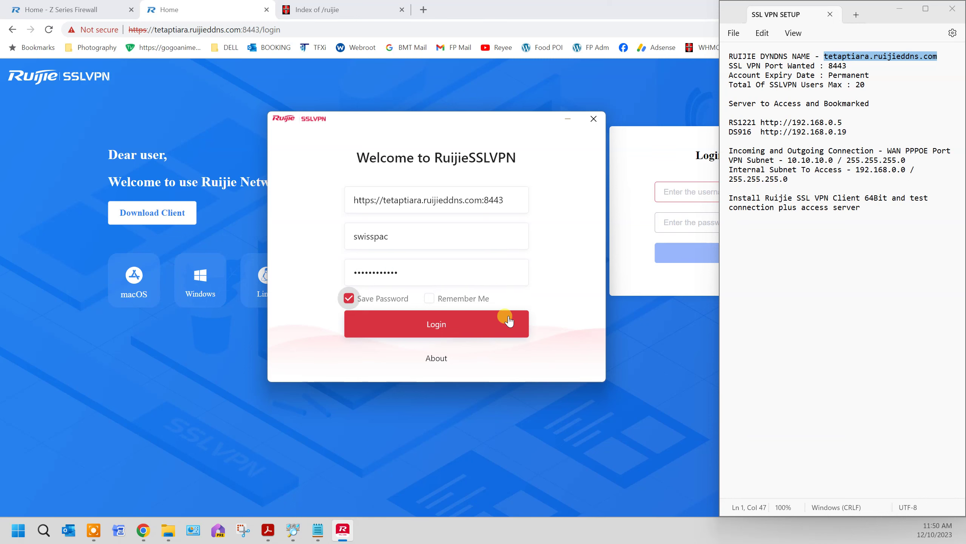
Log in to the VPN, accept the insecure certificate with No prompt next time enabled, and show the connection details
left_click(479, 322)
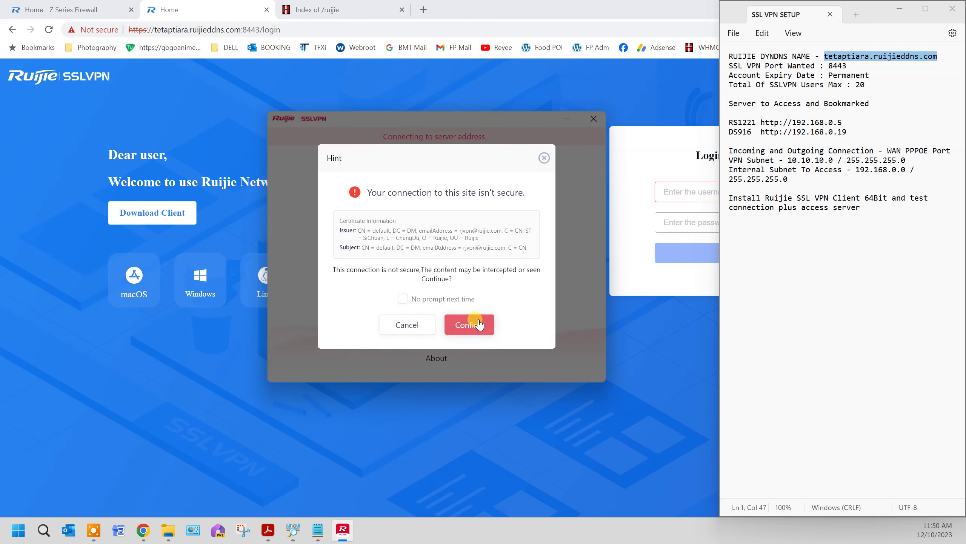
left_click(402, 299)
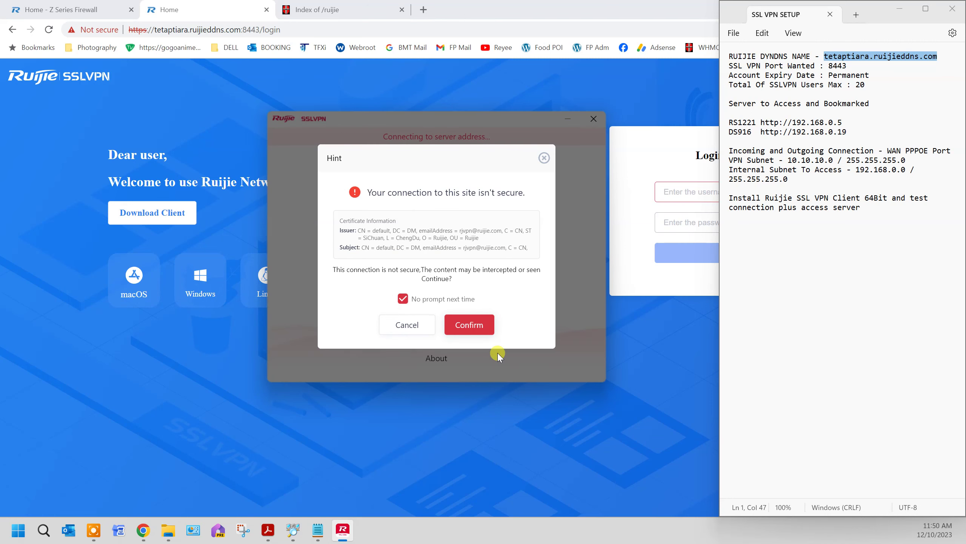
left_click(478, 331)
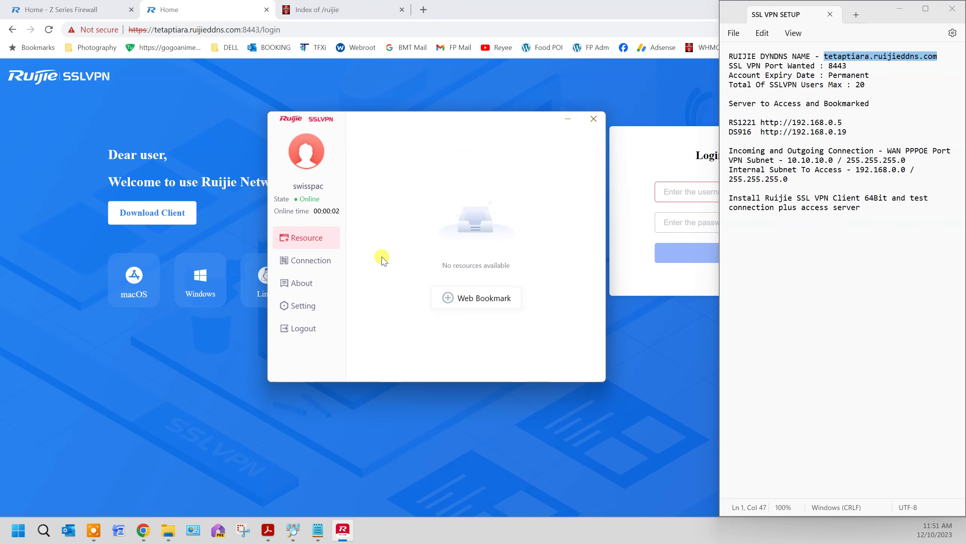
left_click(310, 263)
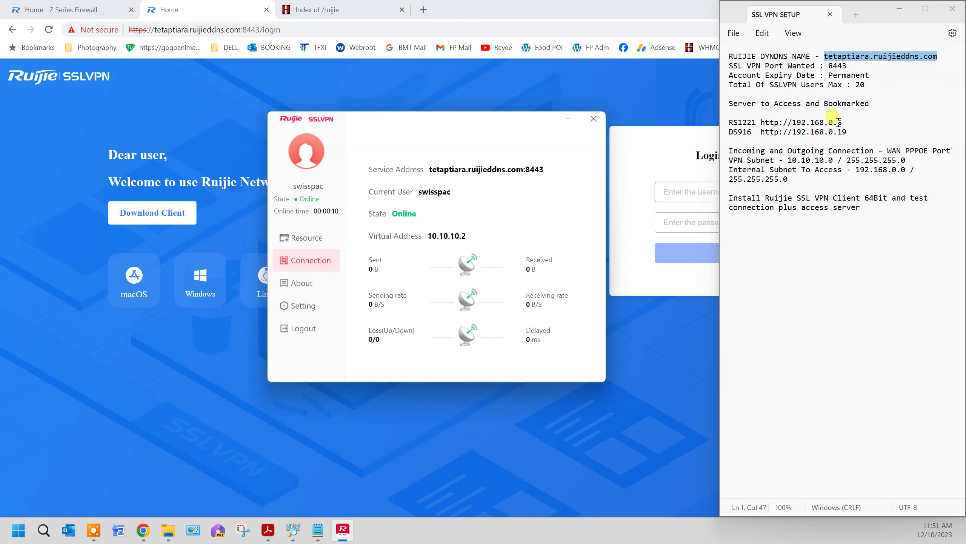
left_click_drag(845, 123, 761, 123)
key("ctrl+c")
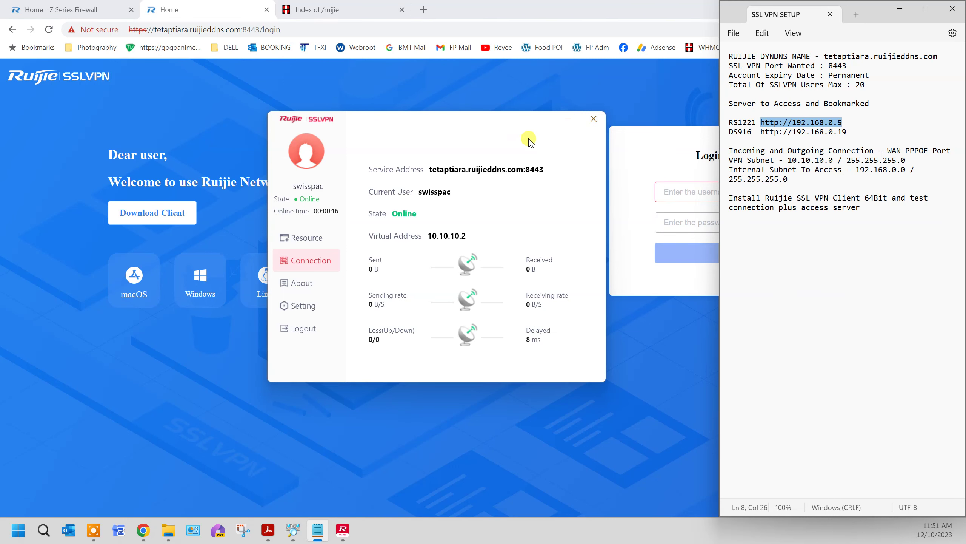
left_click(384, 14)
left_click(384, 28)
key("ctrl+v")
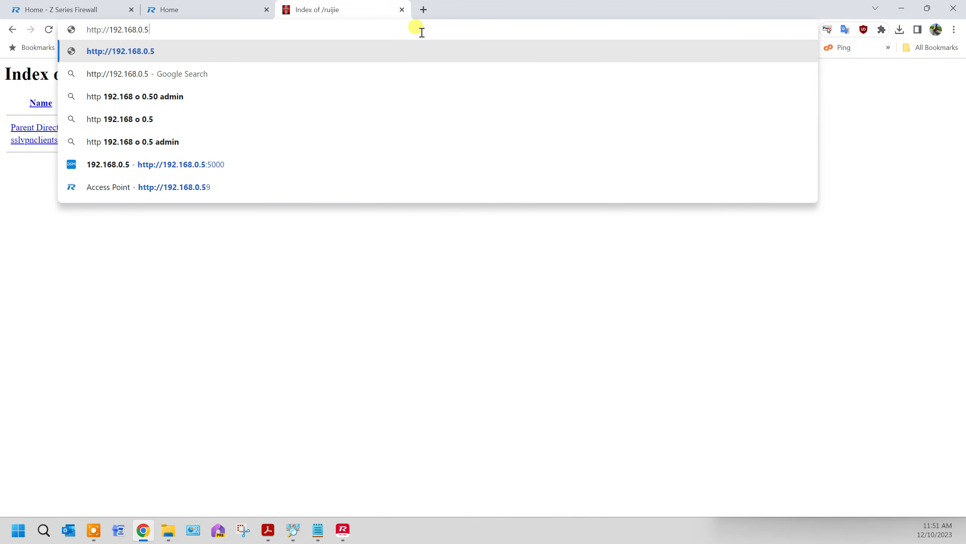
key("Return")
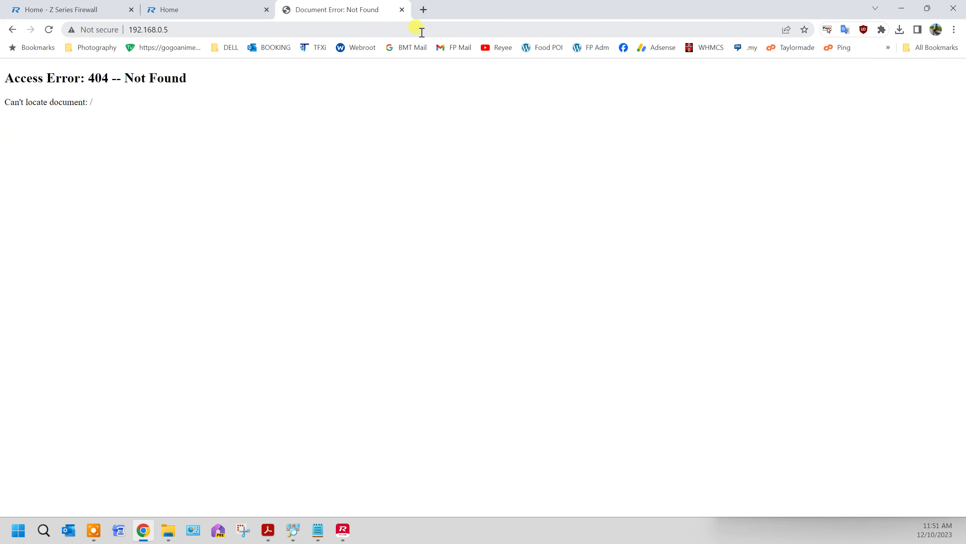
left_click(281, 30)
key("Home")
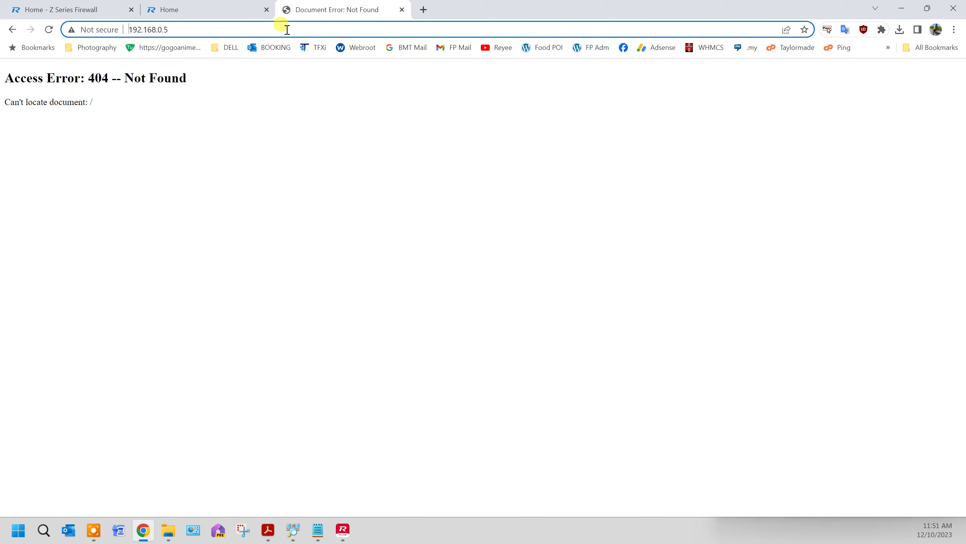
type("http")
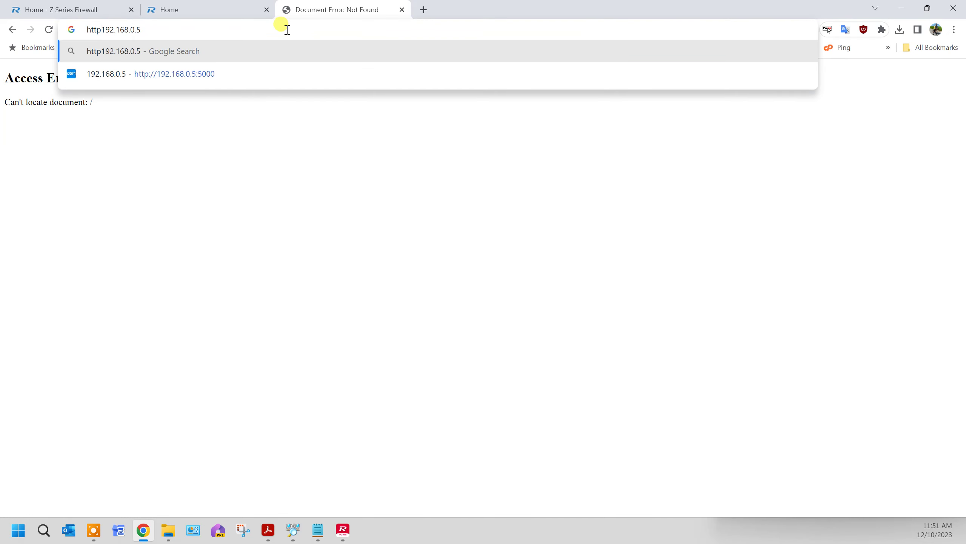
type("://")
key("Return")
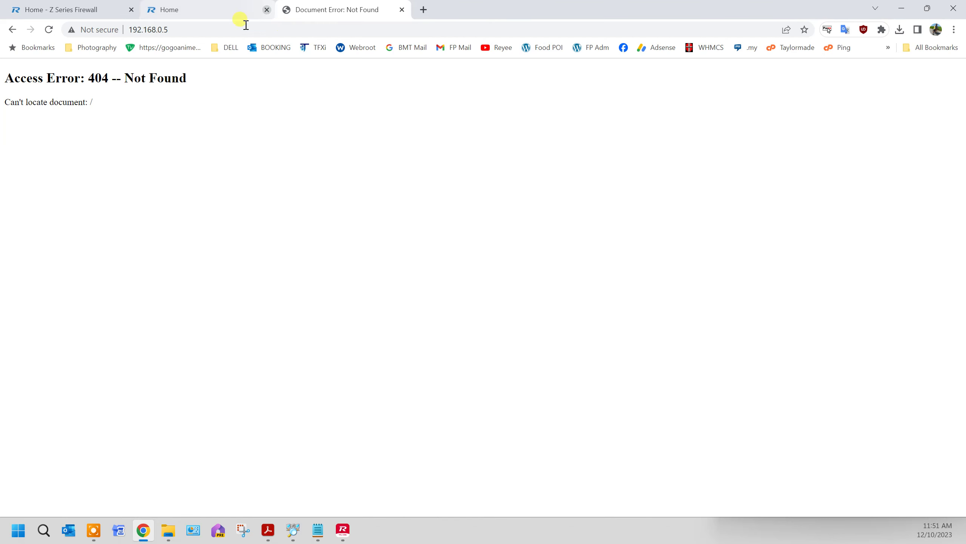
Test access to 192.168.0.19, proceeding past the privacy warning to its login page, and close that browser tab
left_click_drag(164, 30, 186, 29)
type("19")
key("Return")
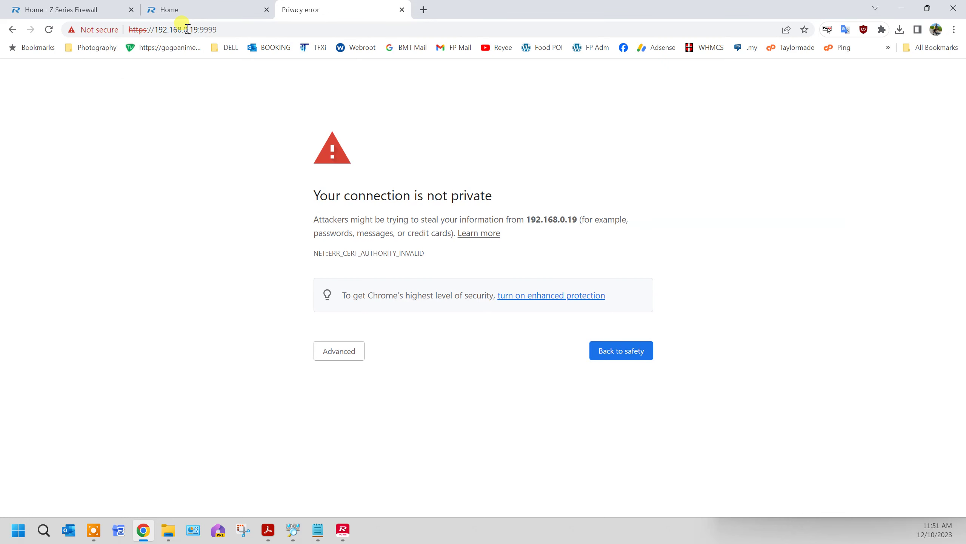
left_click(349, 350)
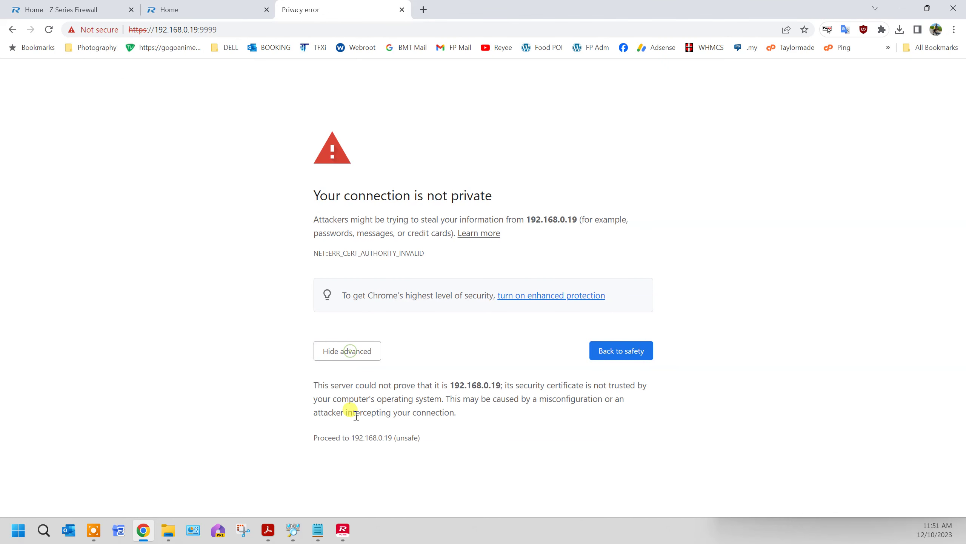
left_click(359, 438)
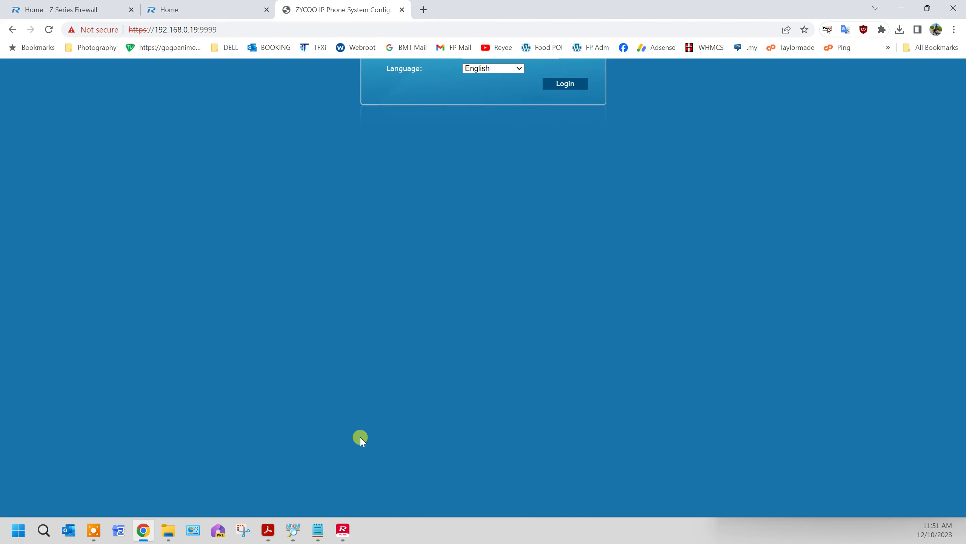
left_click(402, 10)
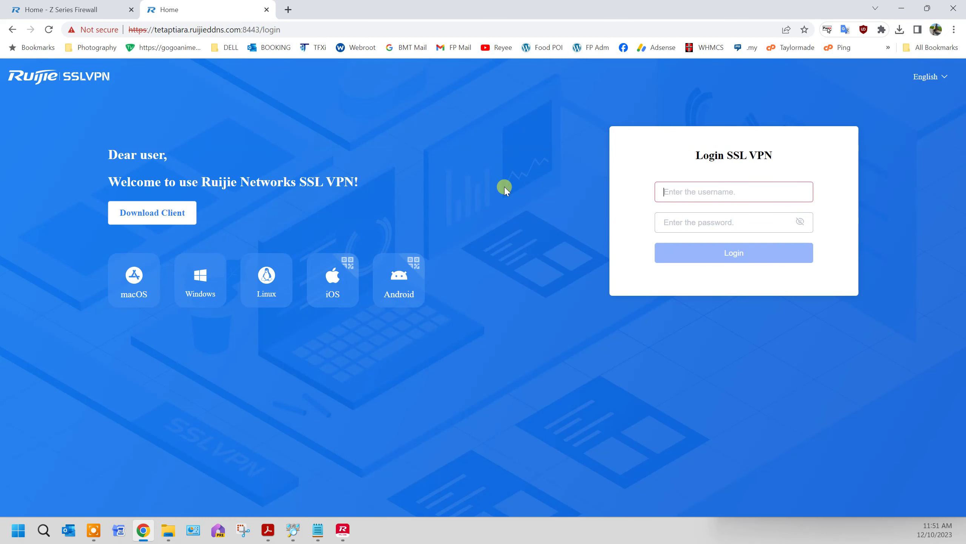